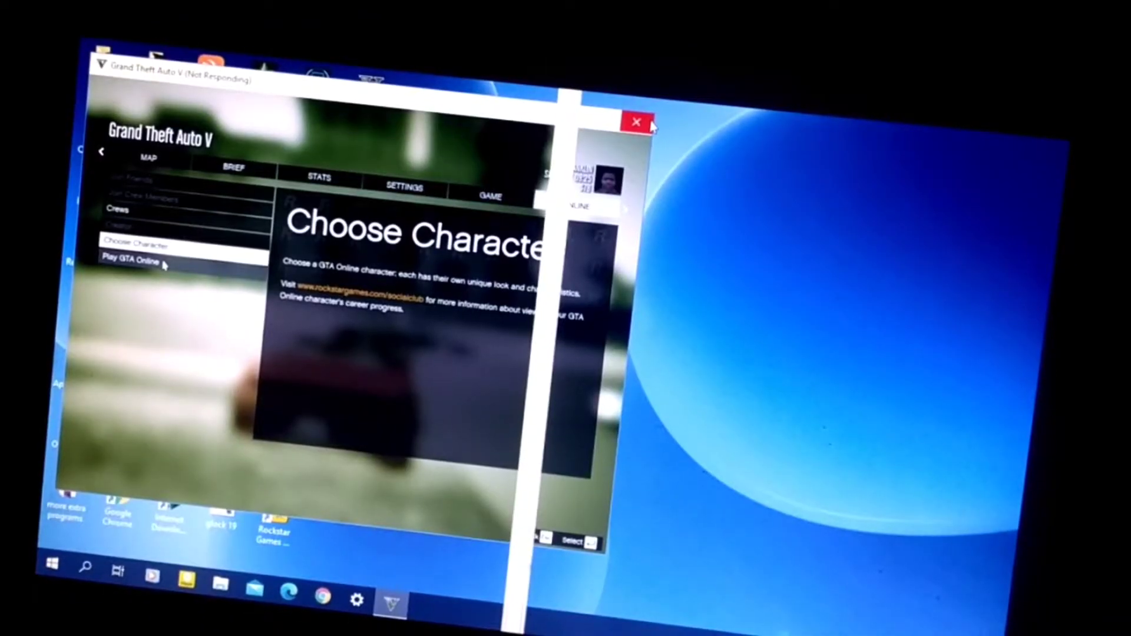
Close the unresponsive Grand Theft Auto V game window
click(648, 123)
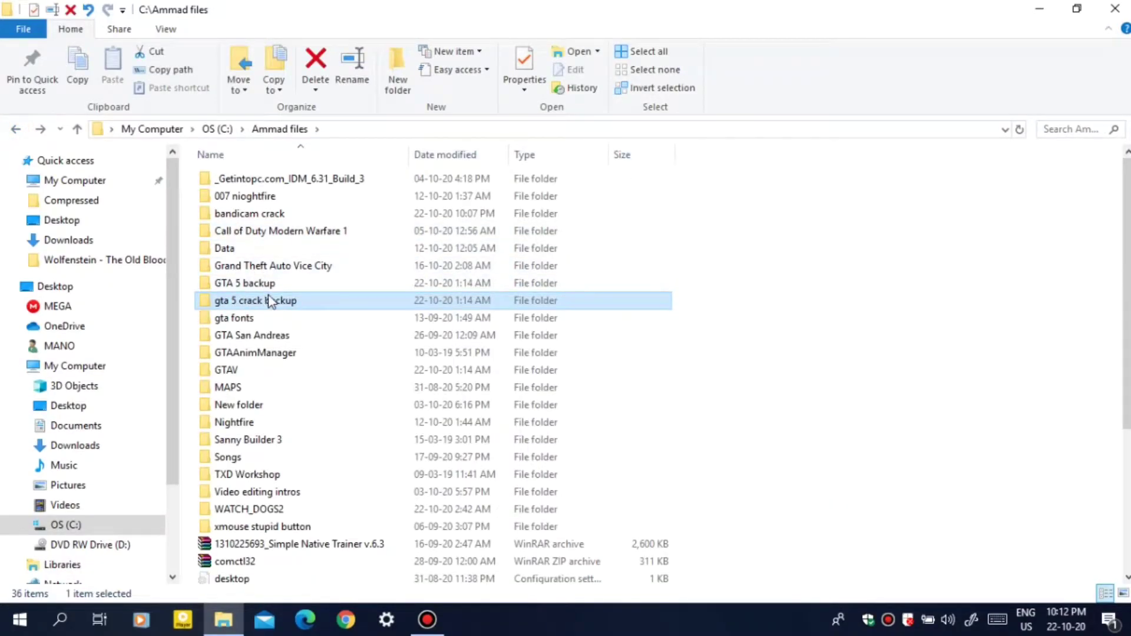
Rename the GTAV folder to "Grand Theft Auto V"
click(236, 372)
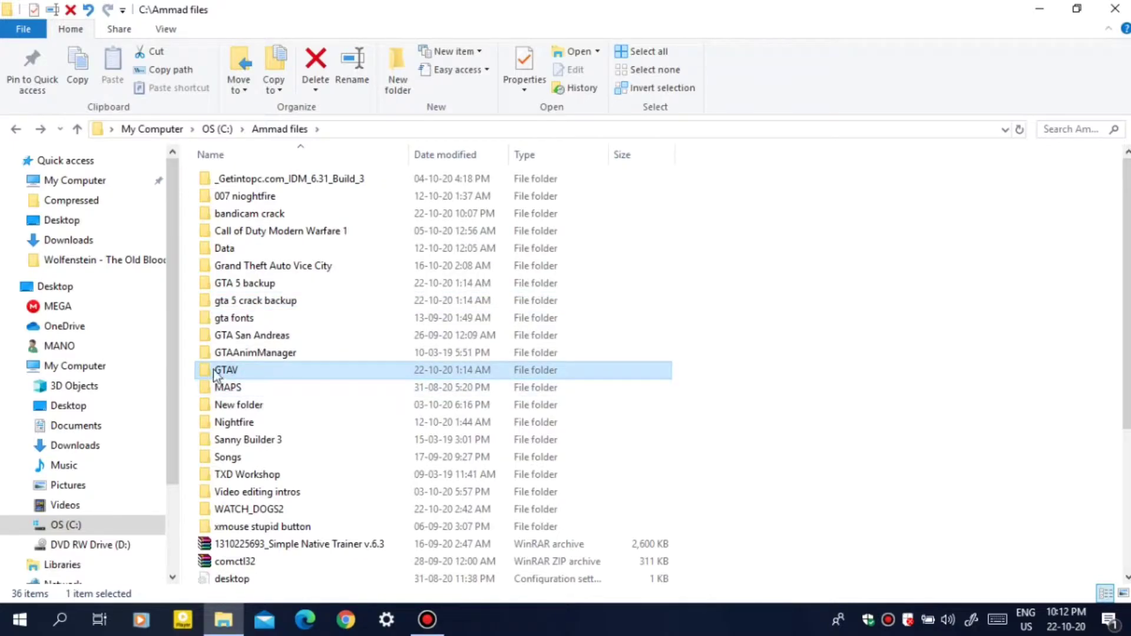
right_click(298, 366)
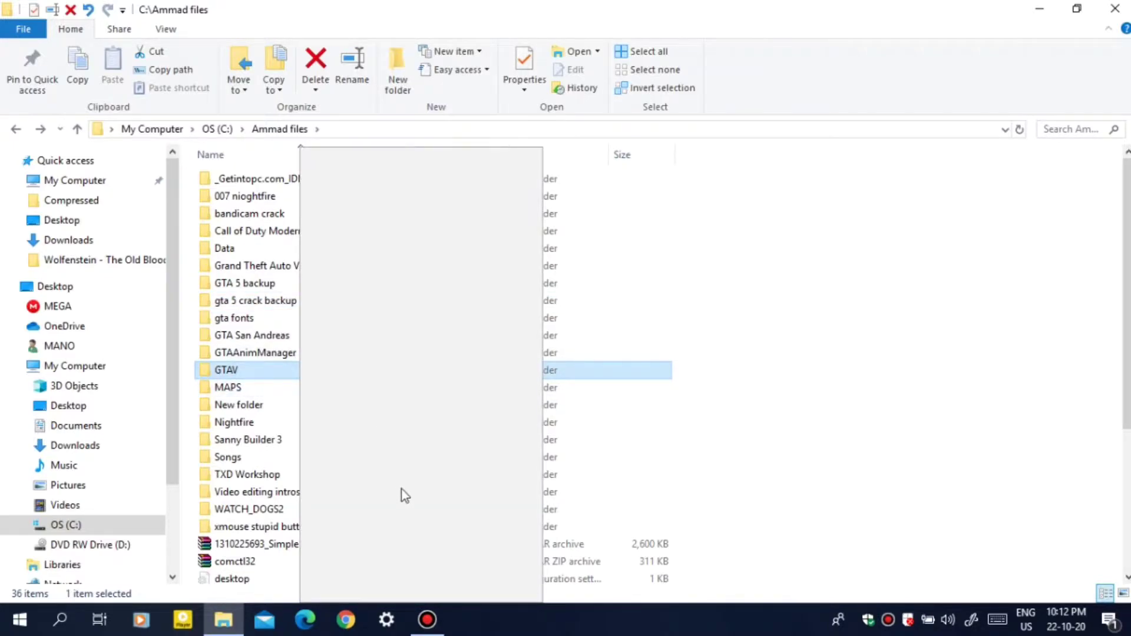
click(369, 566)
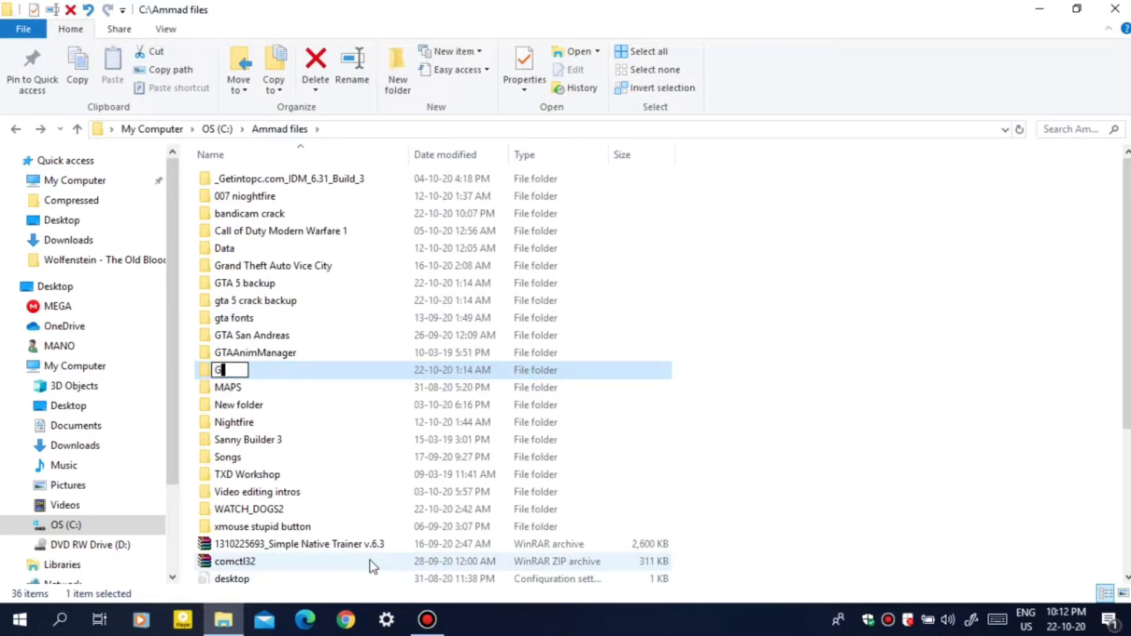
text(Grand Theft)
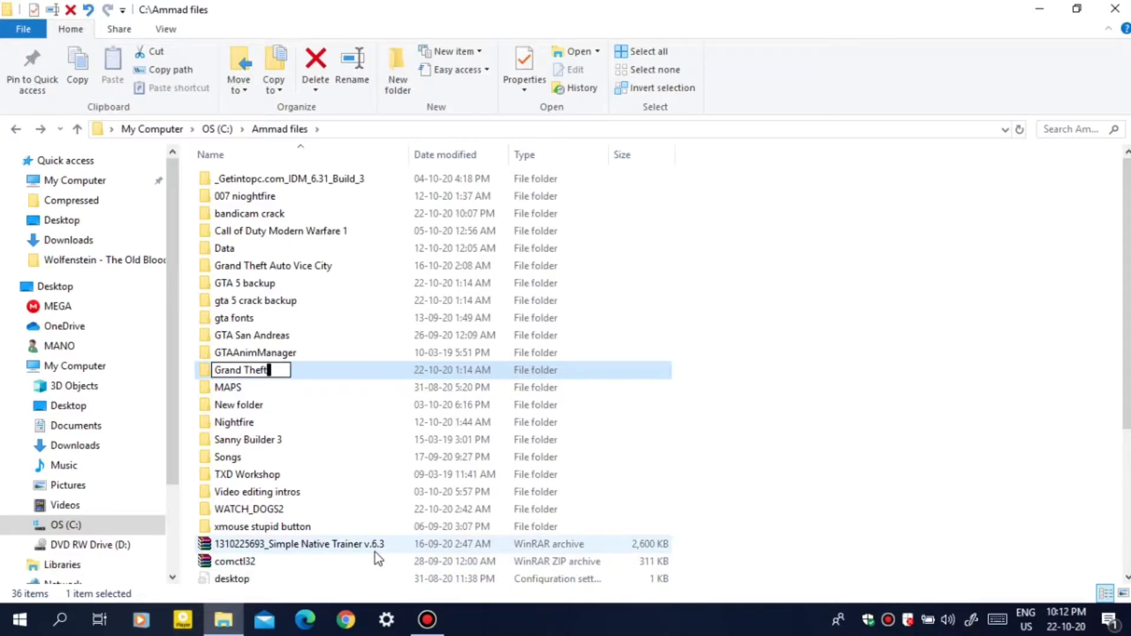
text( Aut)
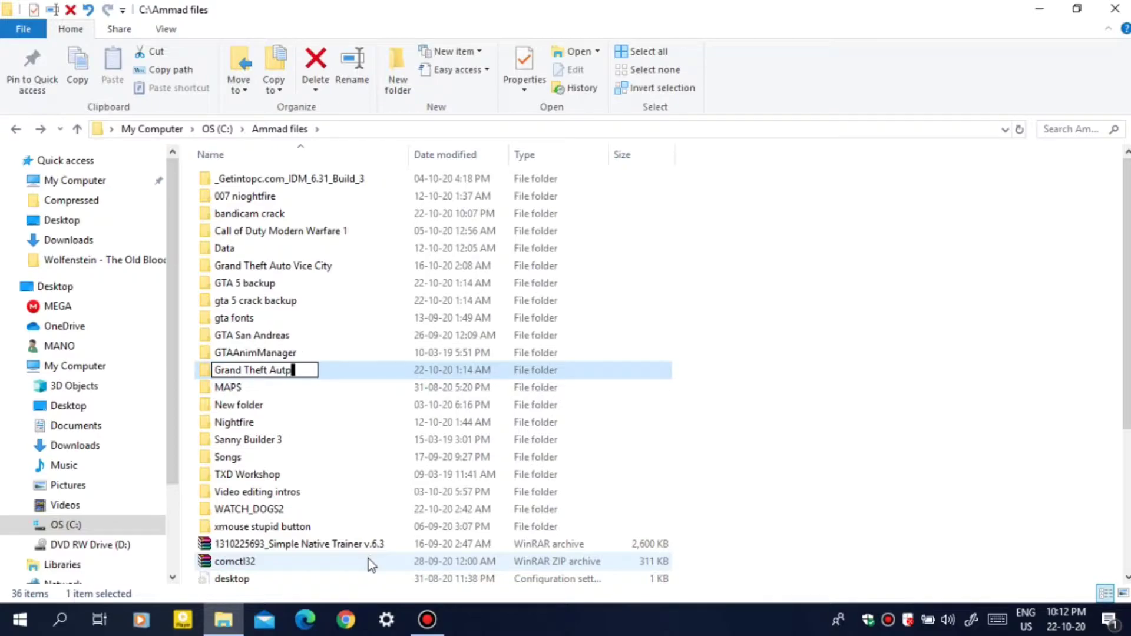
text(p)
key(BackSpace)
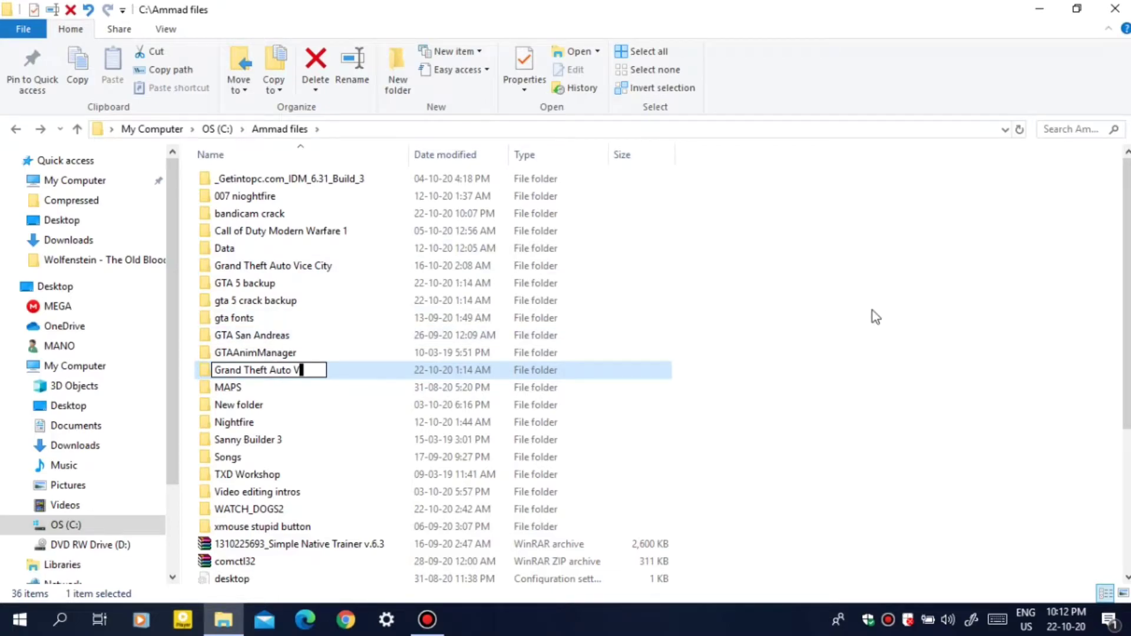
click(326, 380)
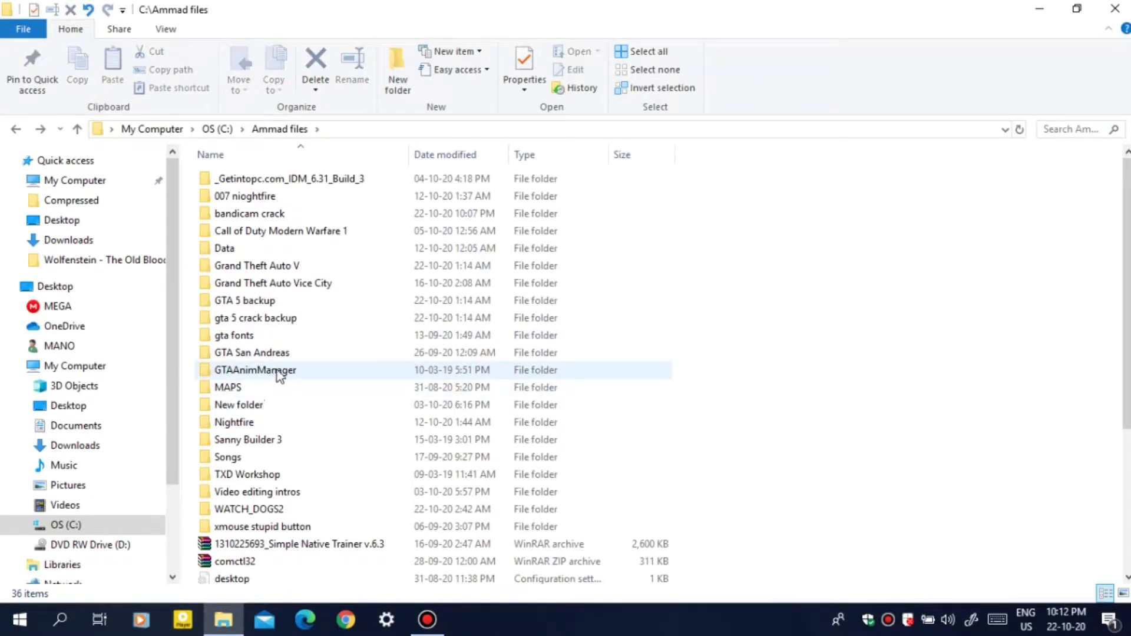
Open the Grand Theft Auto V folder
click(306, 265)
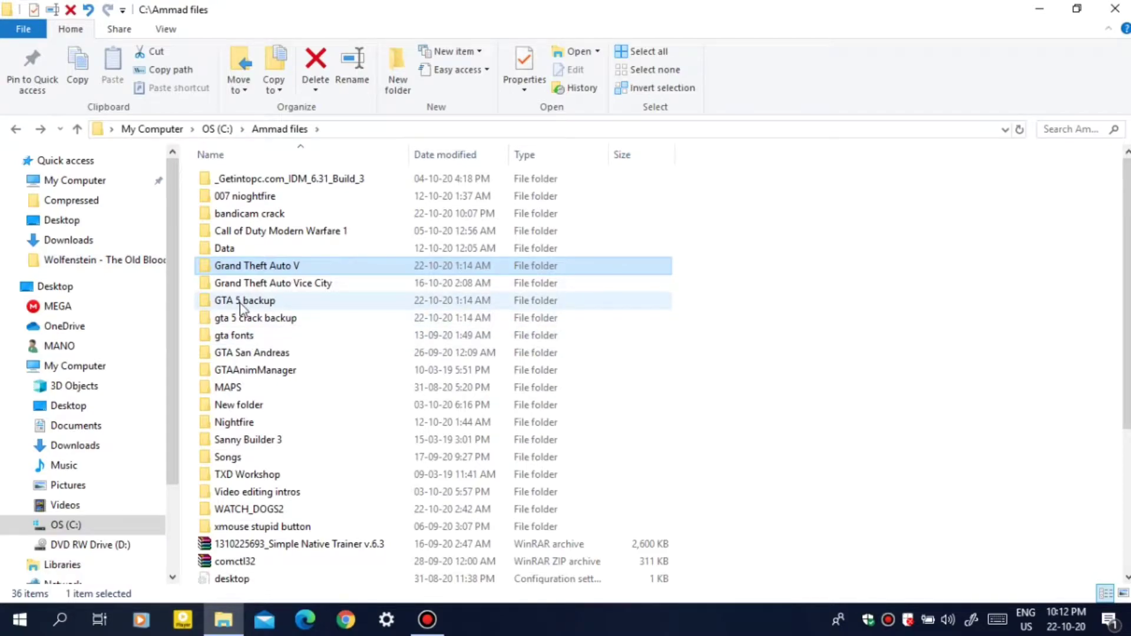
double_click(269, 265)
click(236, 180)
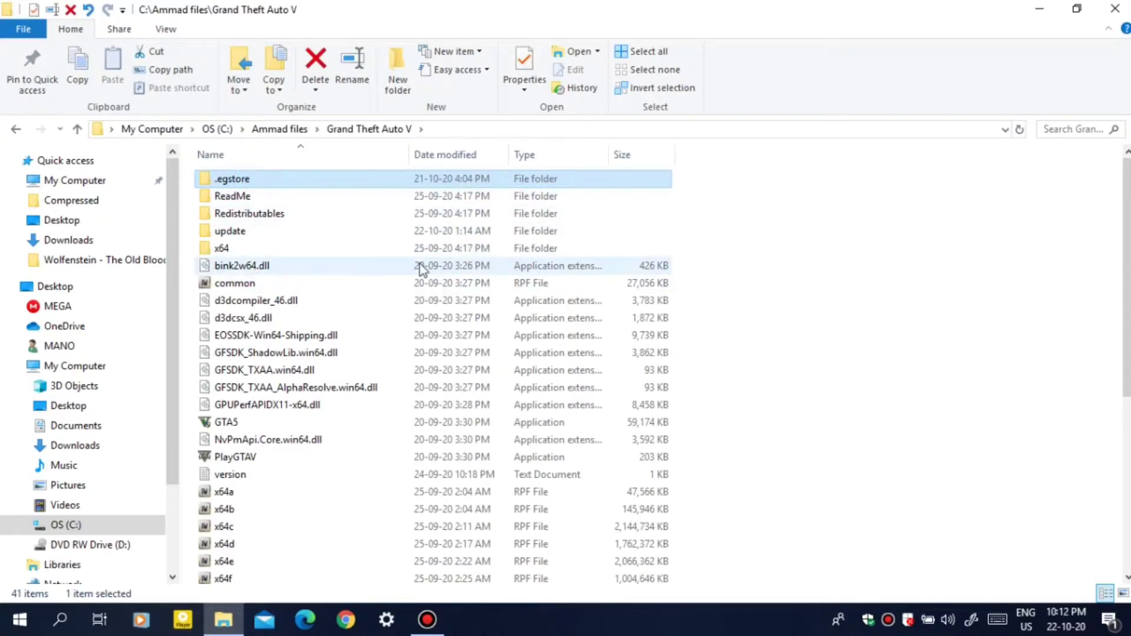
click(703, 267)
drag(713, 266, 607, 482)
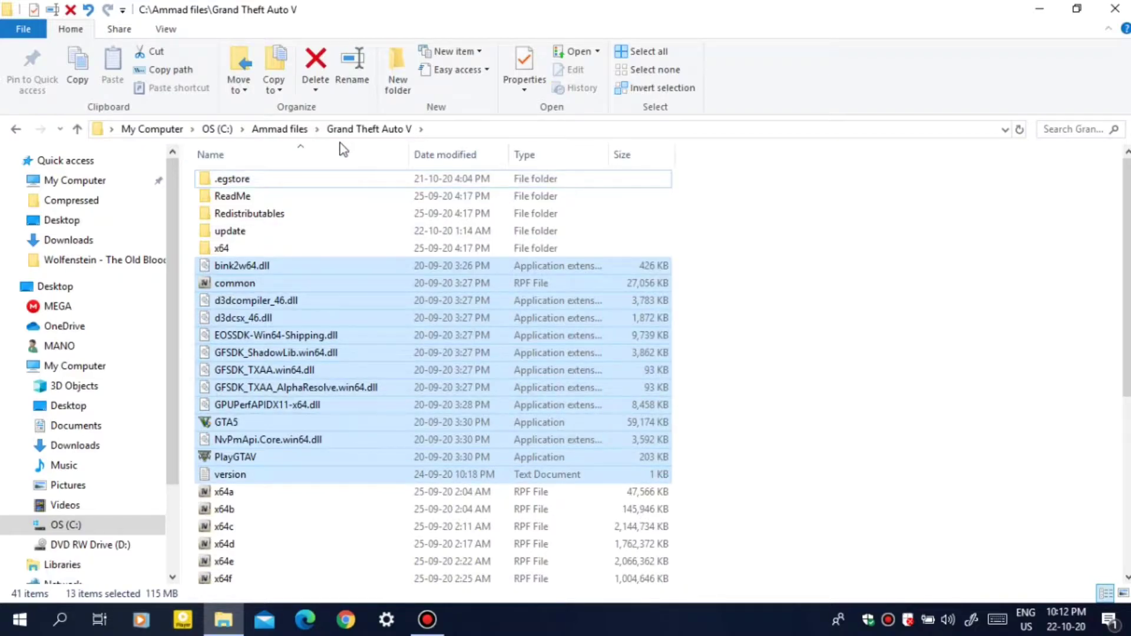
shift+click(300, 183)
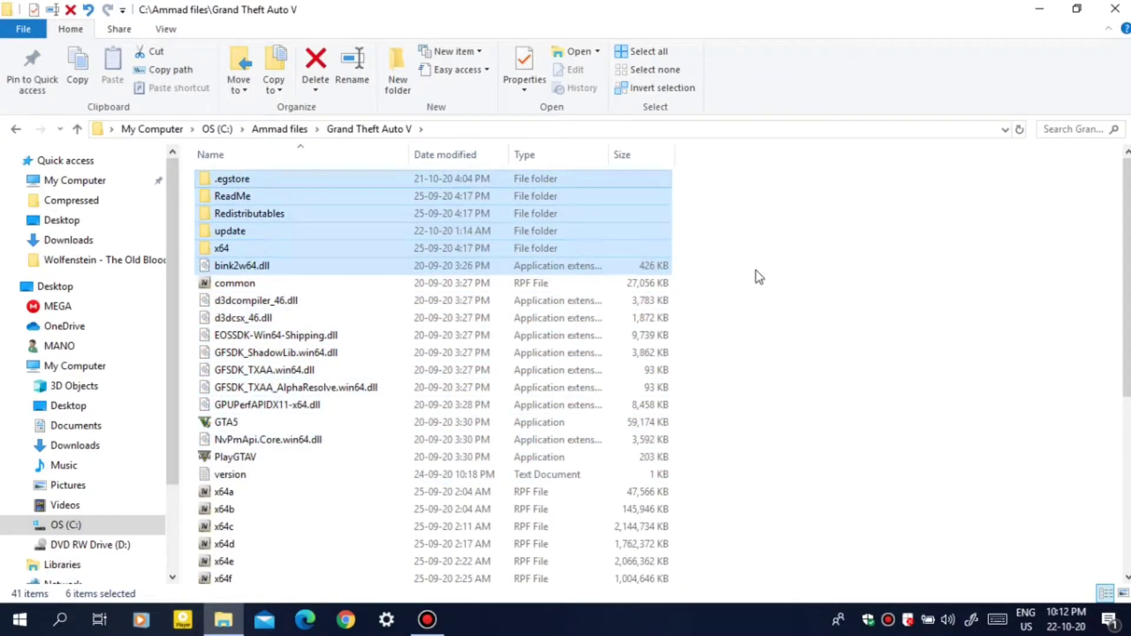
click(816, 277)
drag(702, 256, 613, 462)
click(692, 336)
Cut the .egstore folder together with all files from bink2w64.dll through version in the Grand Theft Auto V folder
drag(688, 260, 445, 472)
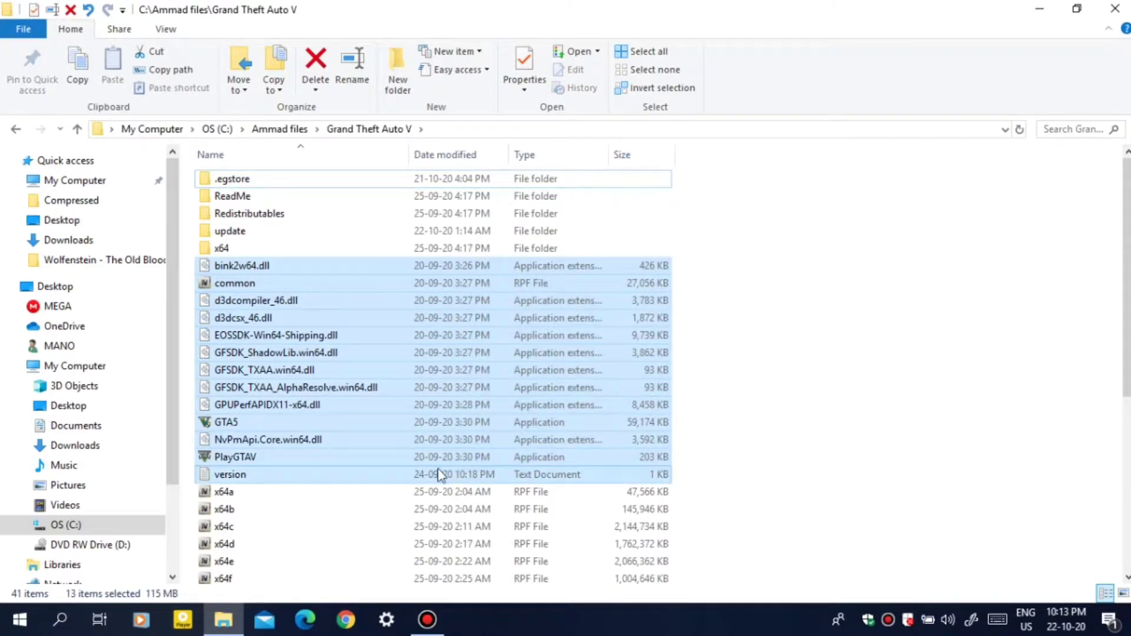
ctrl+click(234, 185)
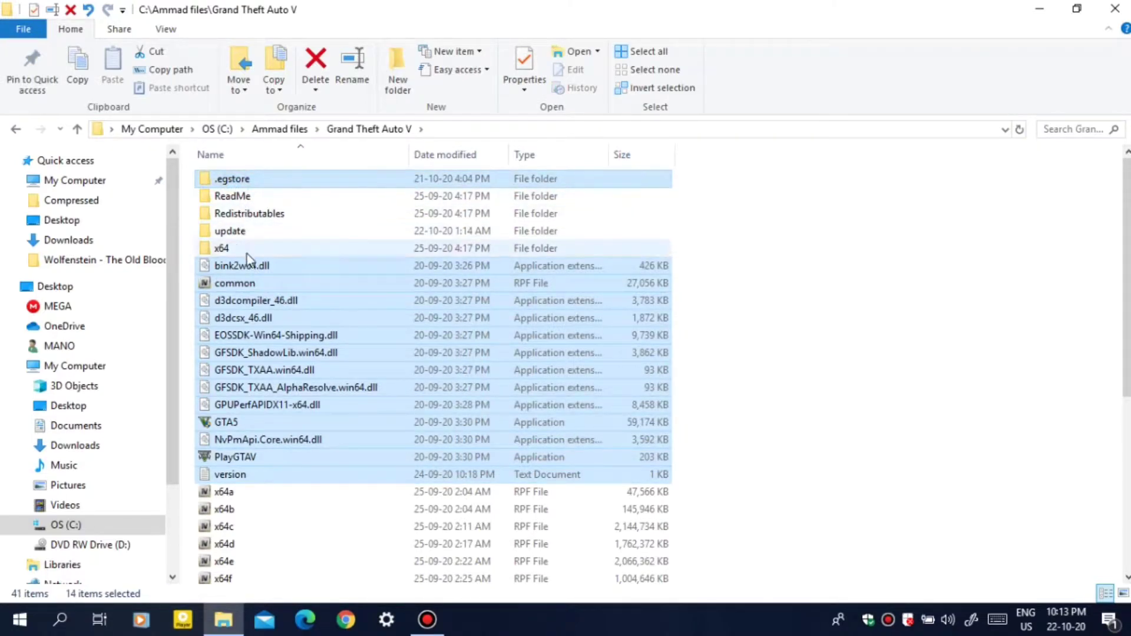
right_click(249, 283)
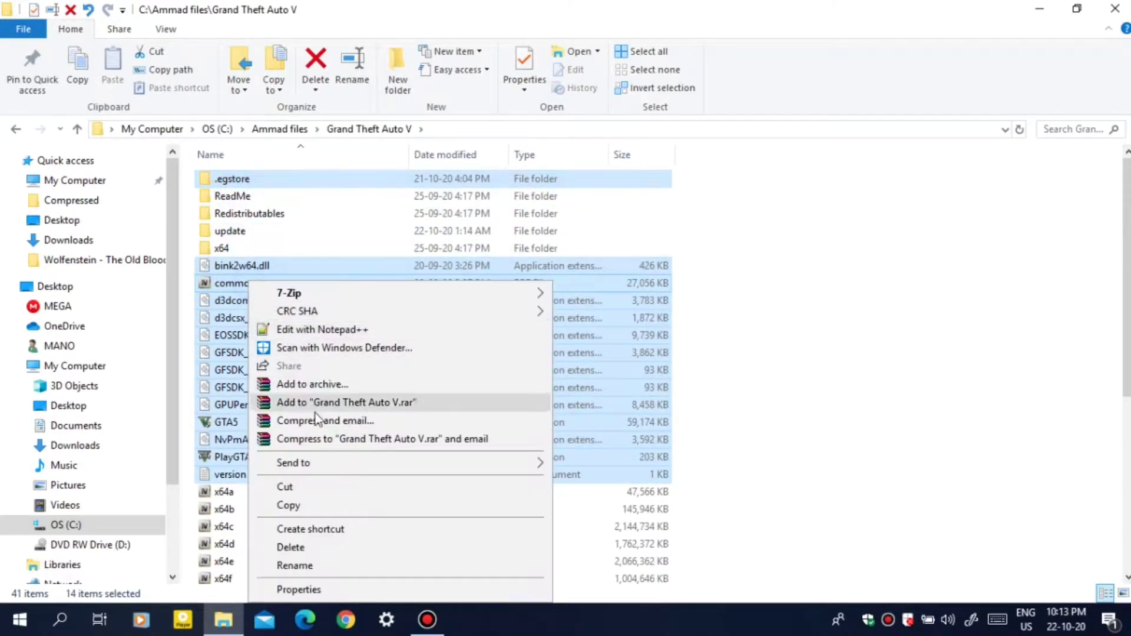
click(334, 501)
right_click(284, 321)
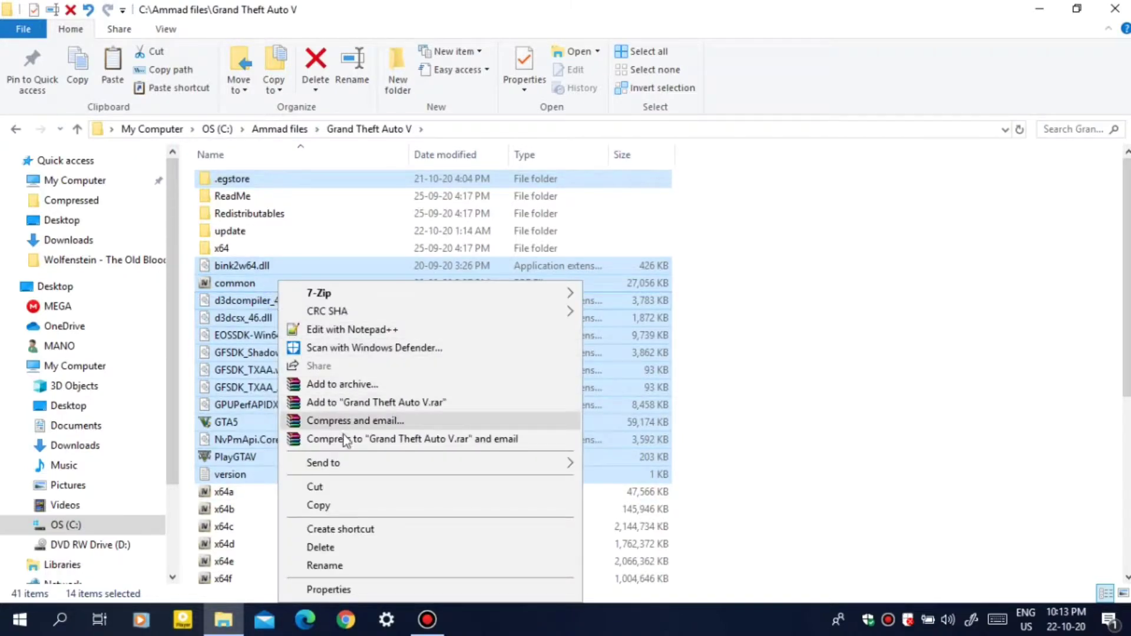
click(331, 483)
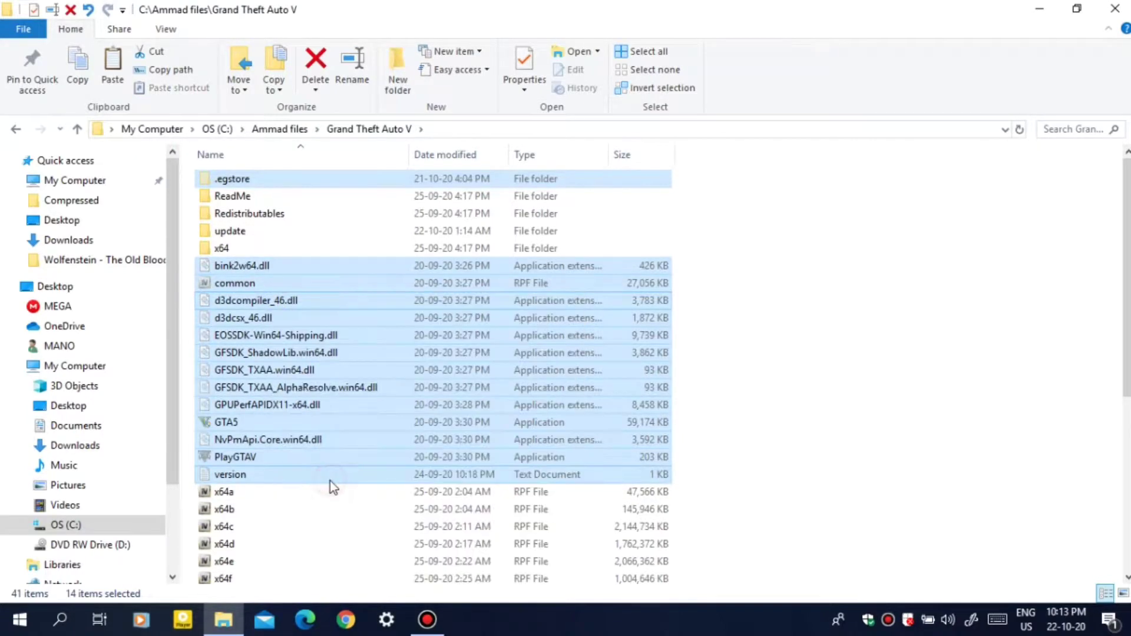
Paste the cut game files into the GTA 5 backup folder
click(15, 129)
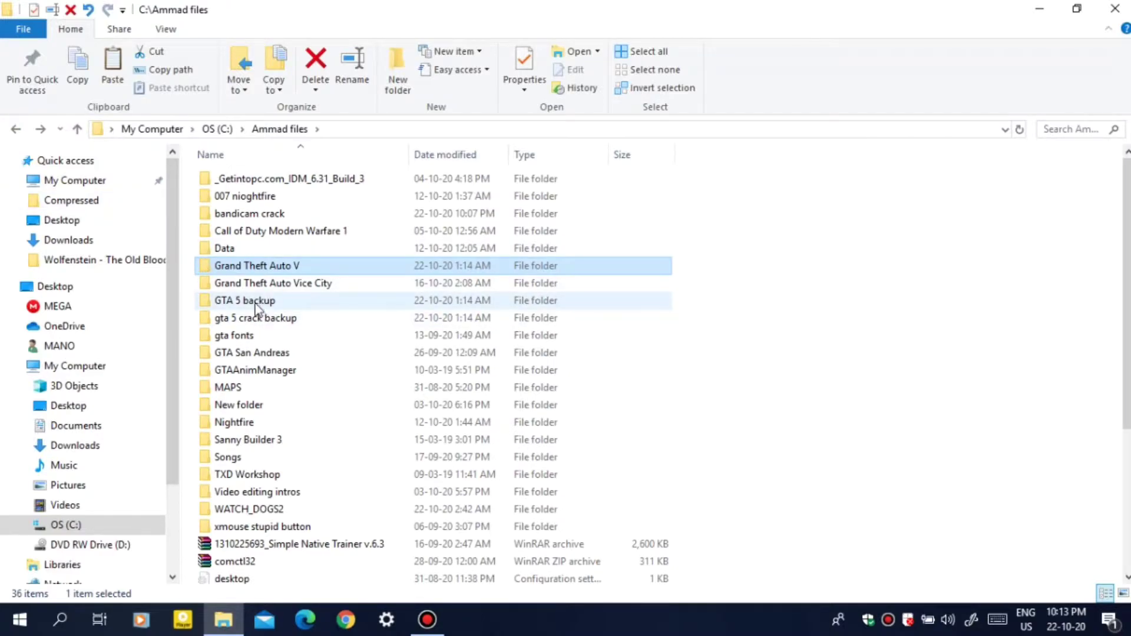
click(239, 302)
double_click(242, 302)
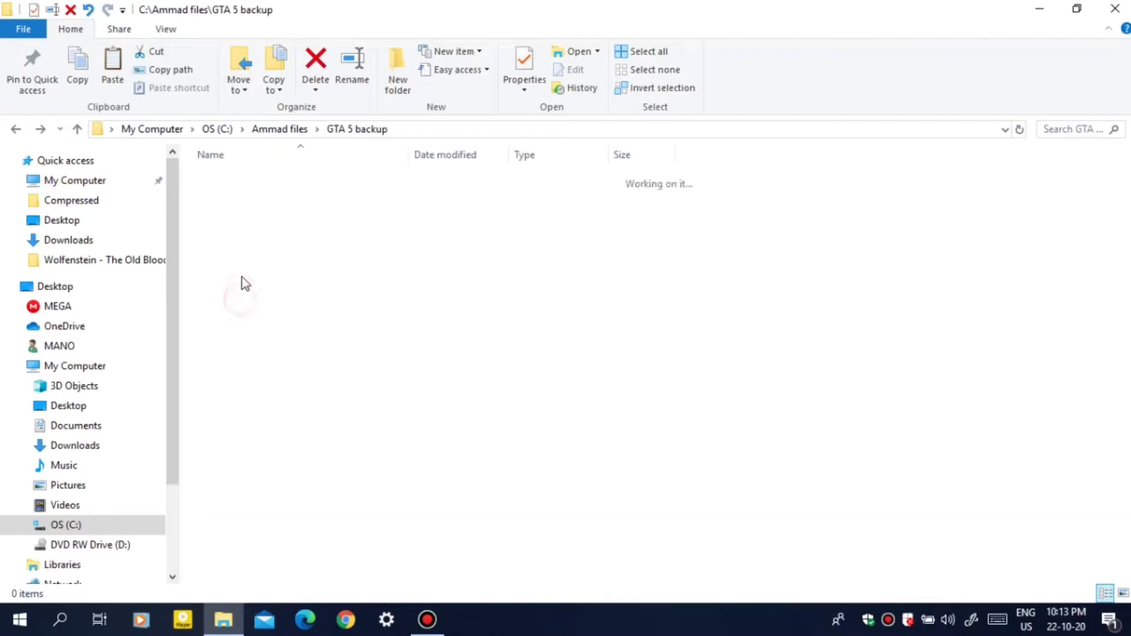
right_click(238, 264)
click(295, 379)
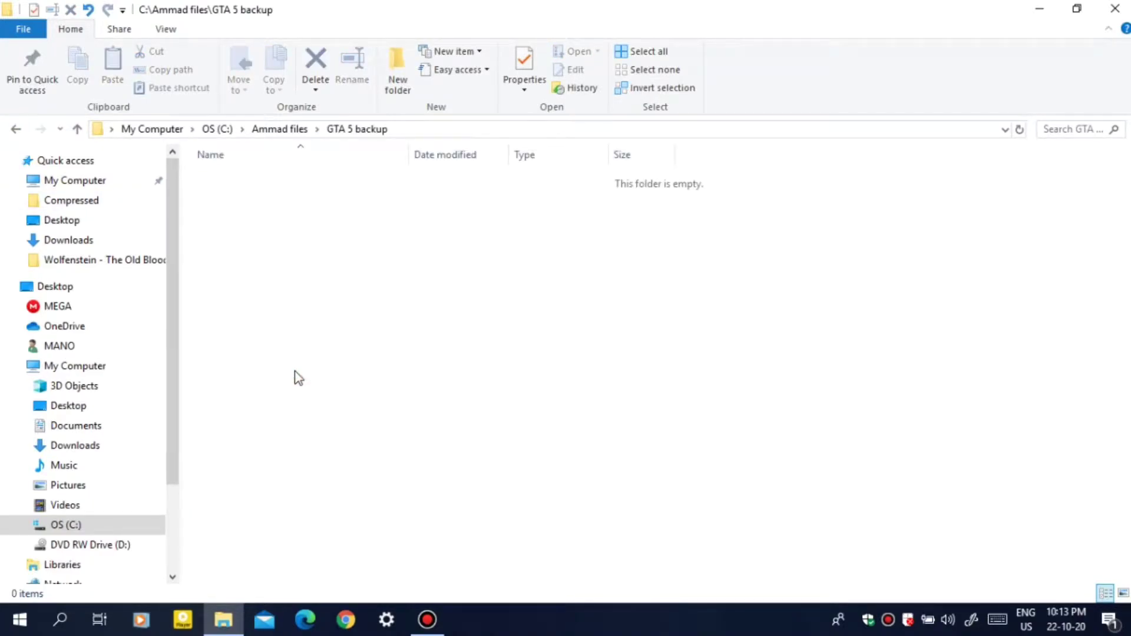
Cut the update RPF file from the update subfolder of the Grand Theft Auto V folder
click(13, 134)
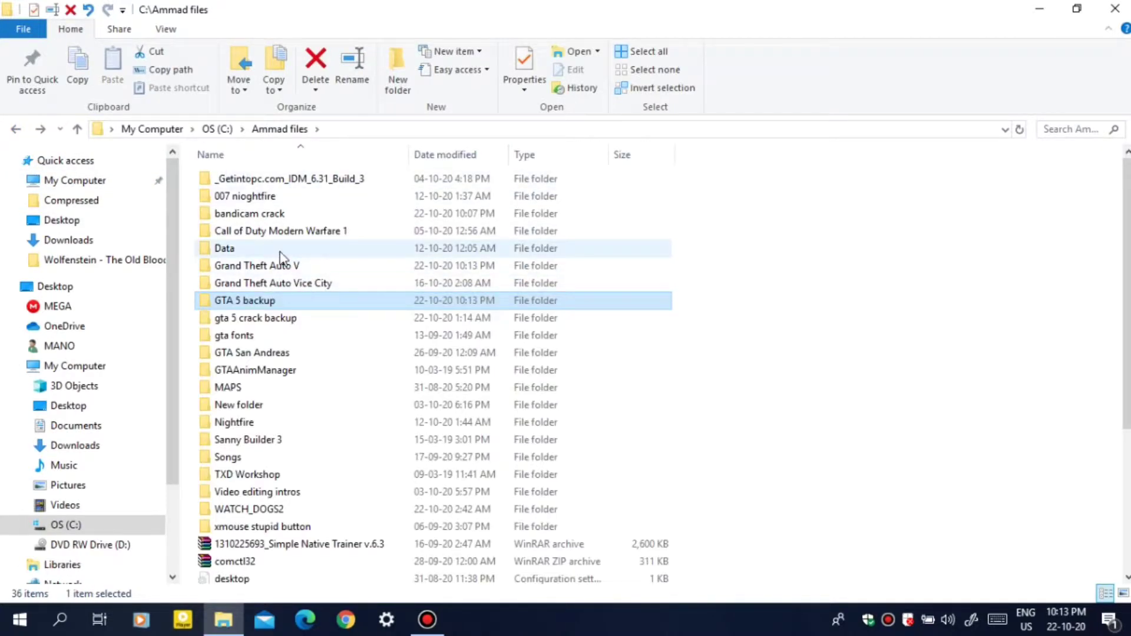
double_click(284, 265)
click(239, 215)
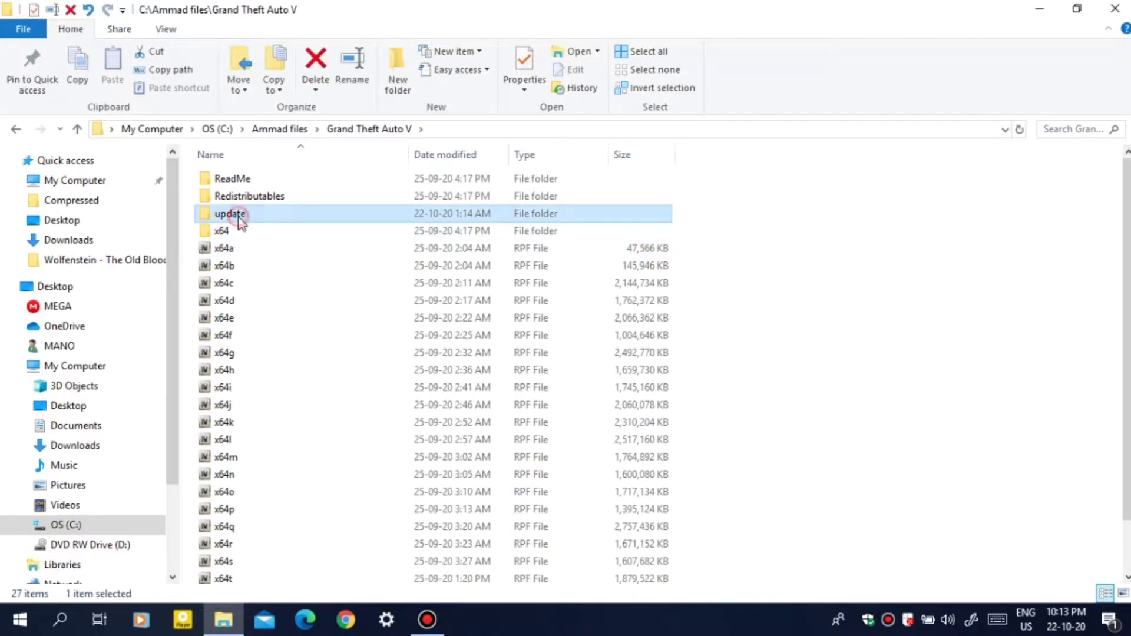
double_click(238, 215)
click(245, 198)
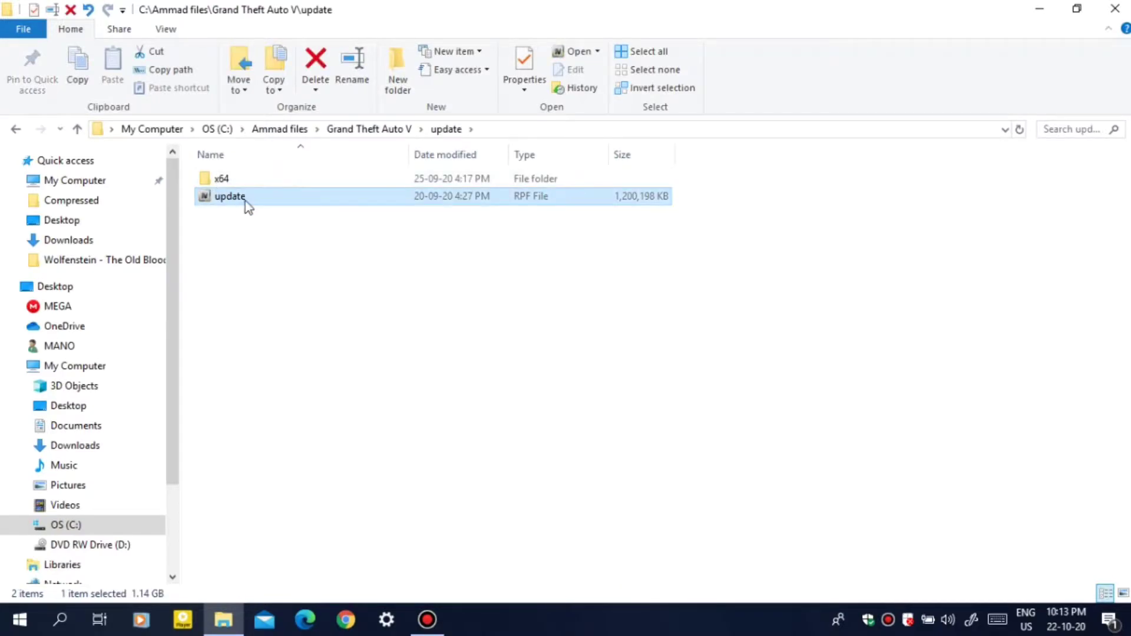
right_click(243, 201)
click(301, 464)
Create a new folder named "update" inside the GTA 5 backup folder
click(7, 129)
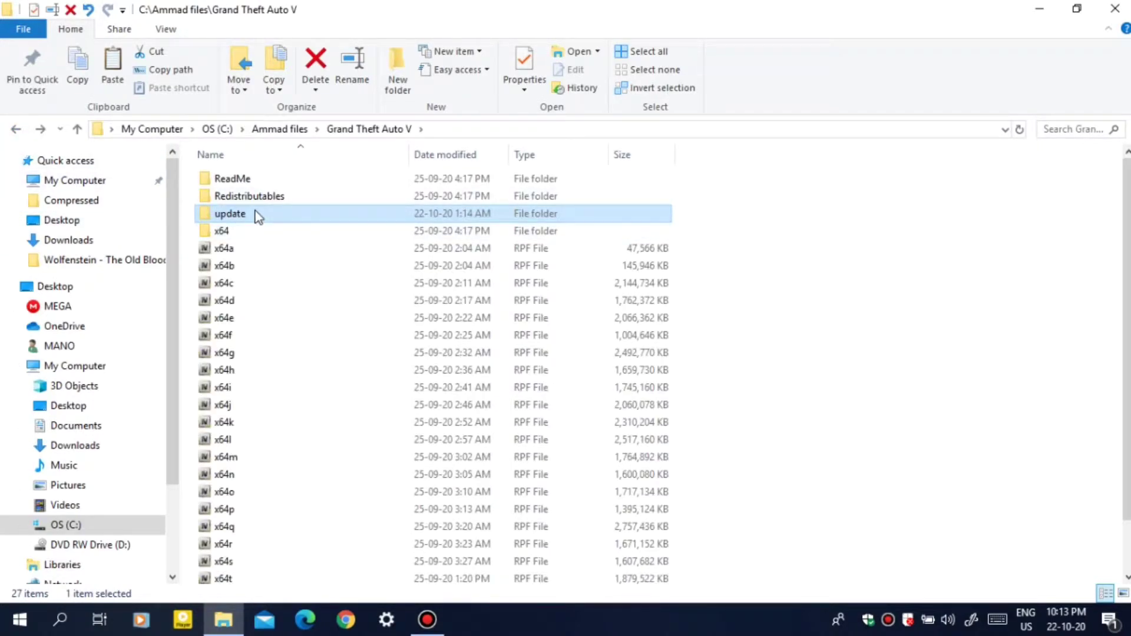
click(16, 131)
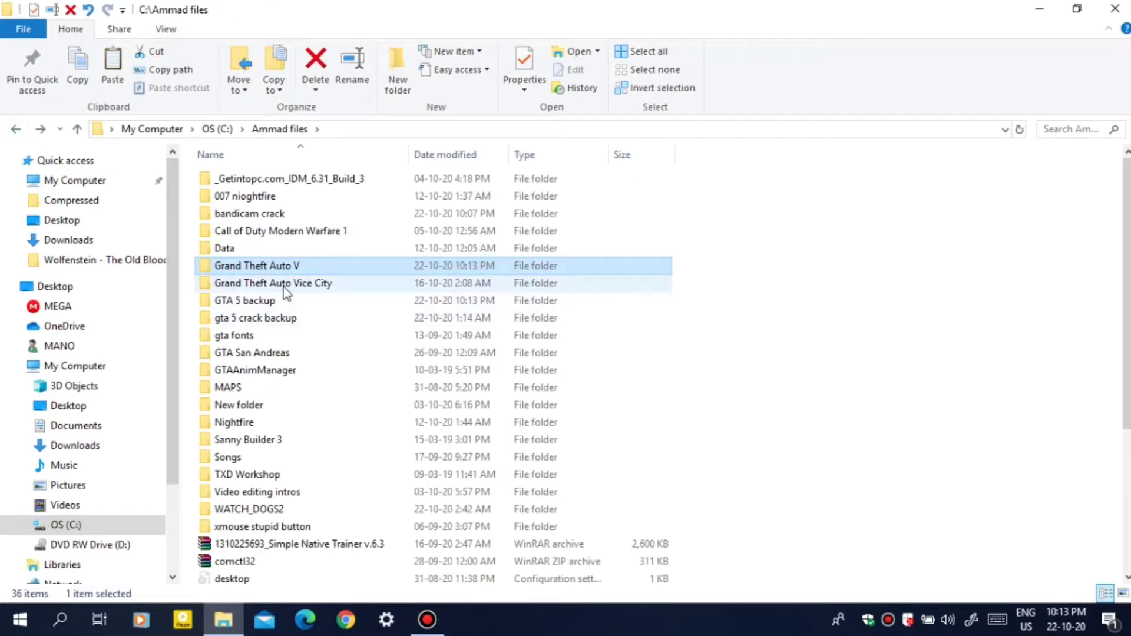
click(258, 302)
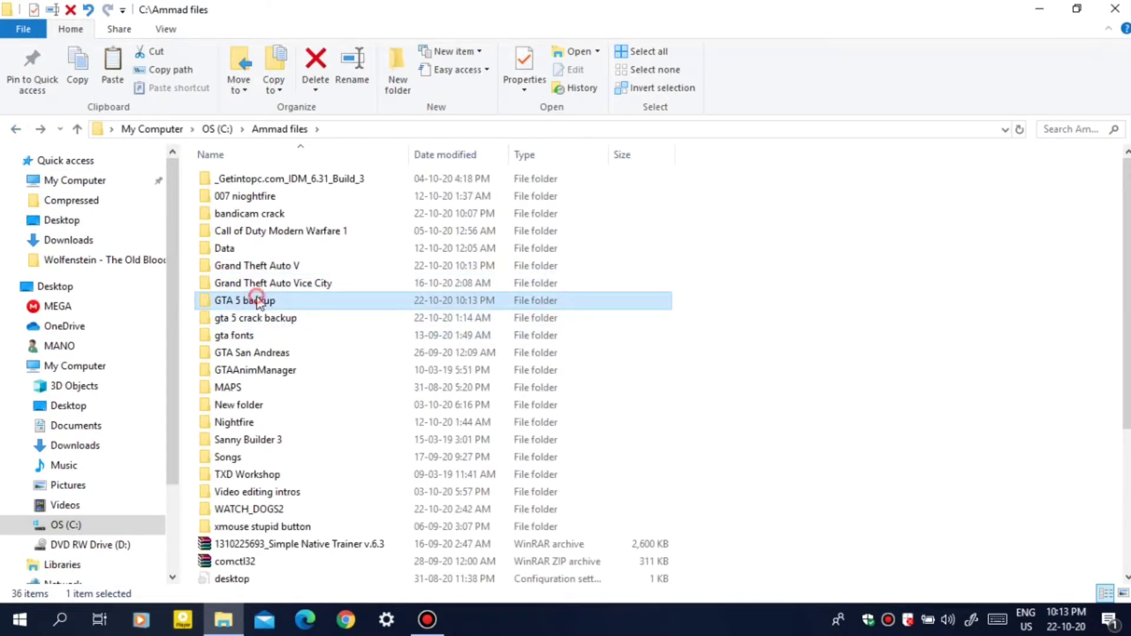
double_click(252, 300)
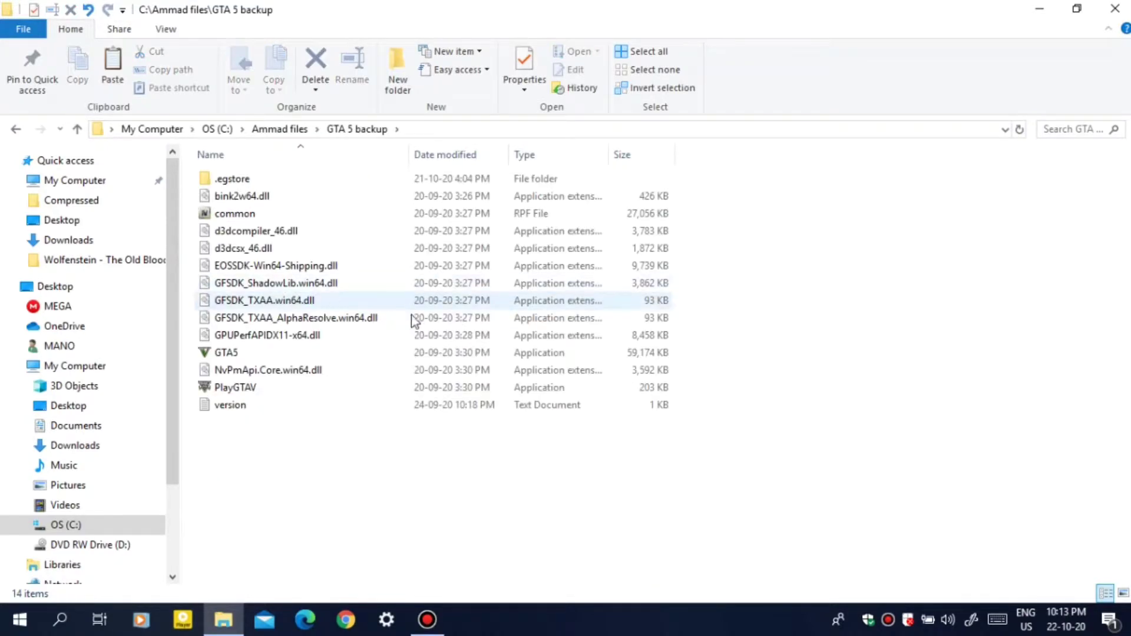
right_click(721, 272)
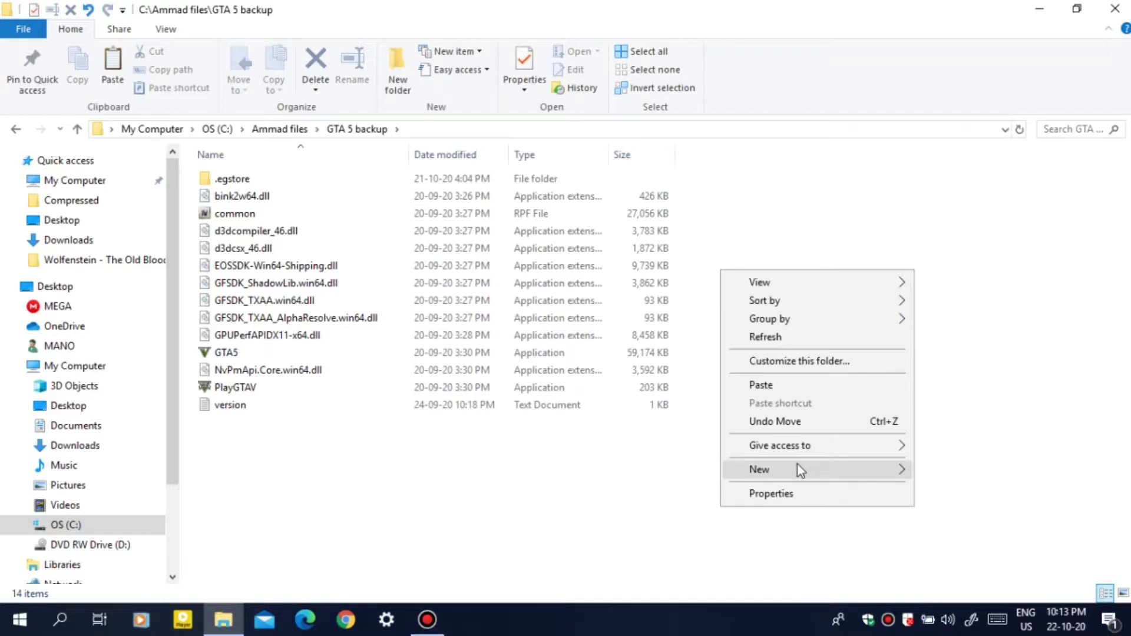
mouse_move(797, 465)
click(650, 286)
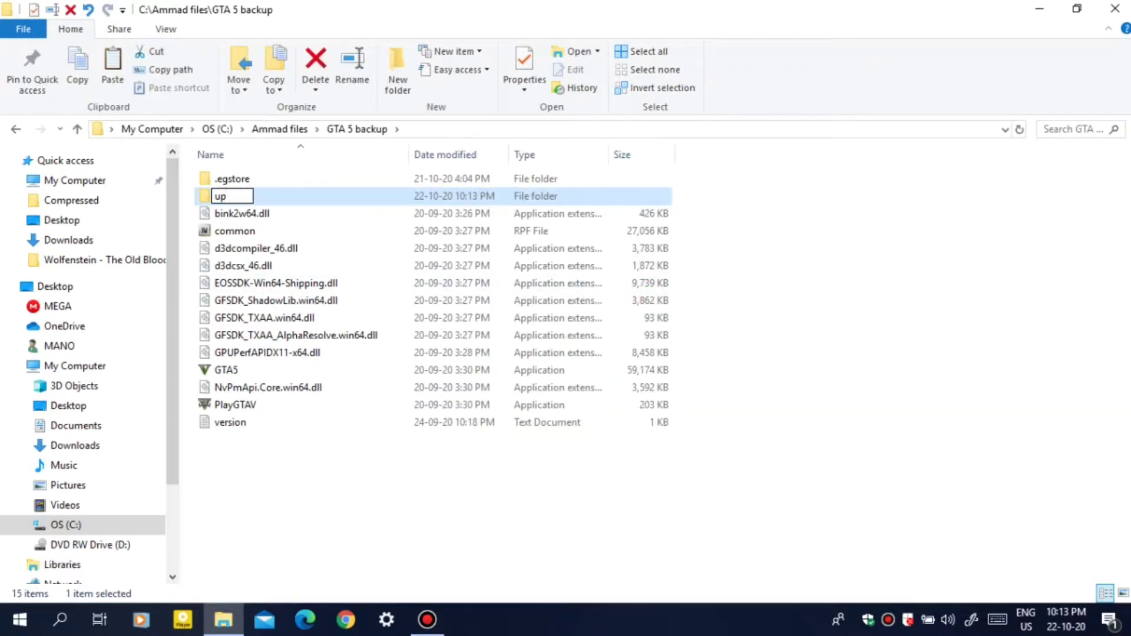
click(754, 320)
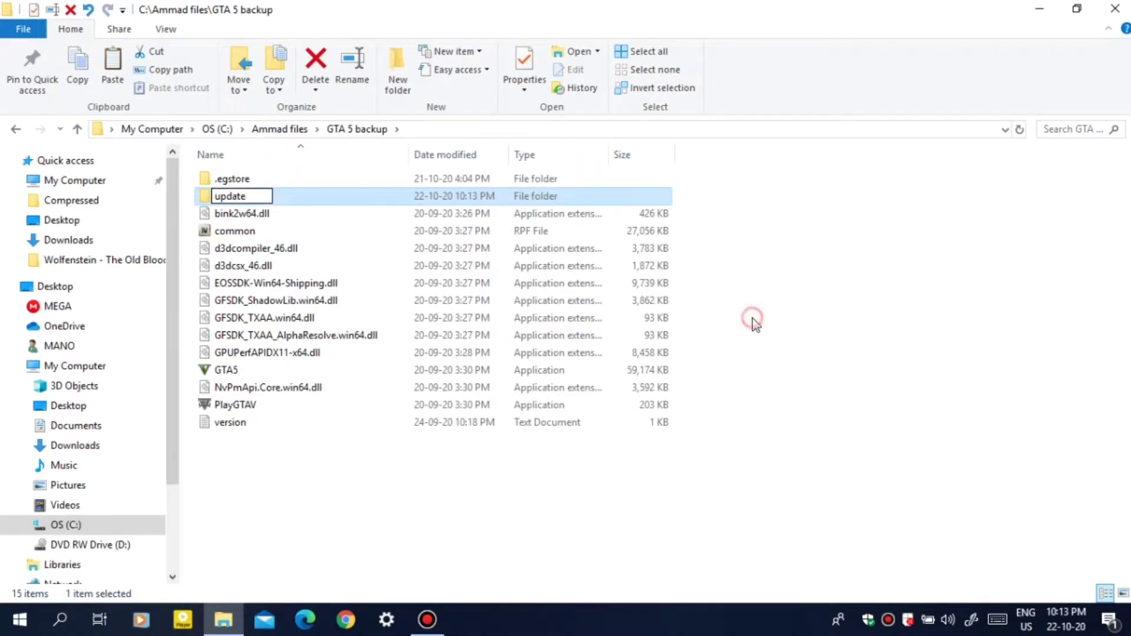
Paste the cut update RPF file into the backup's new update folder
double_click(356, 196)
right_click(352, 267)
click(414, 385)
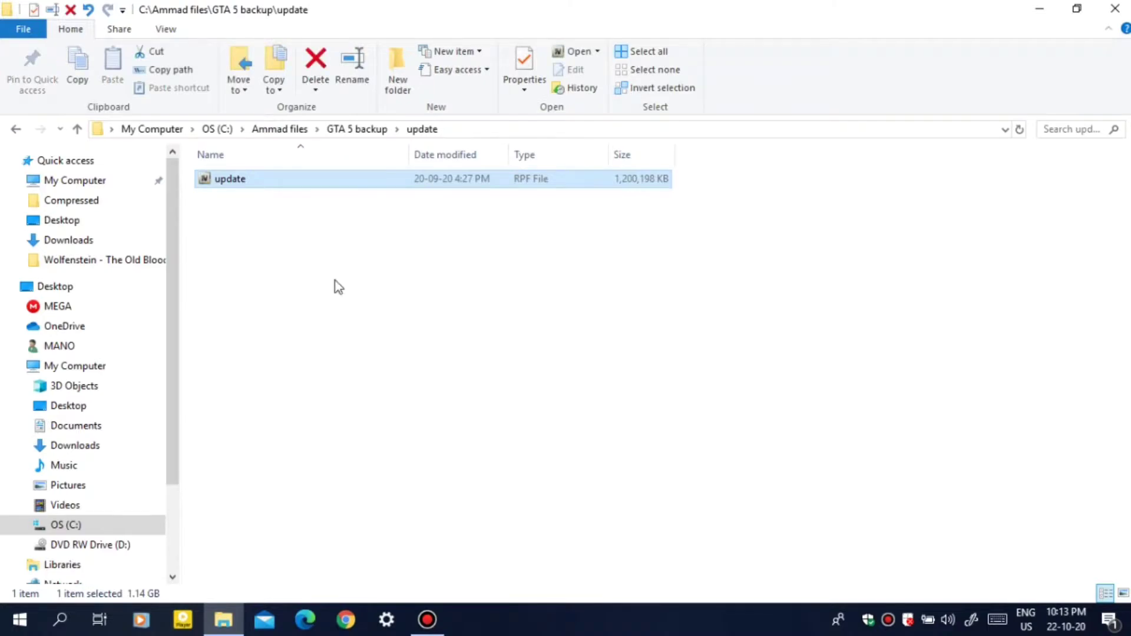
Return to the parent folder and open the gta 5 crack backup folder to look through its files
click(24, 130)
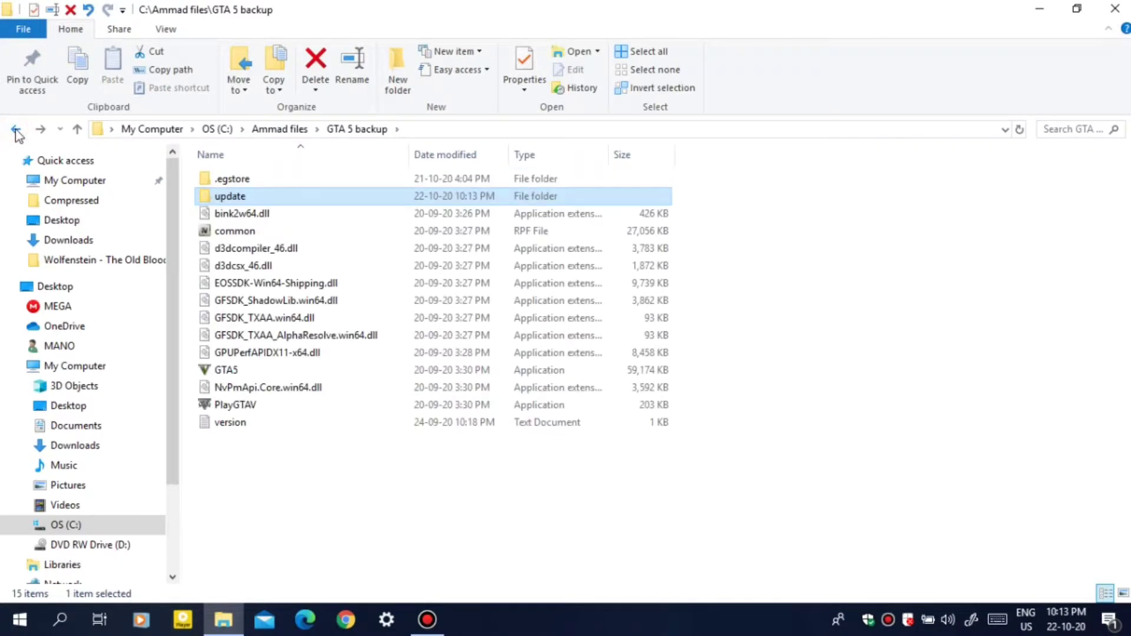
click(23, 131)
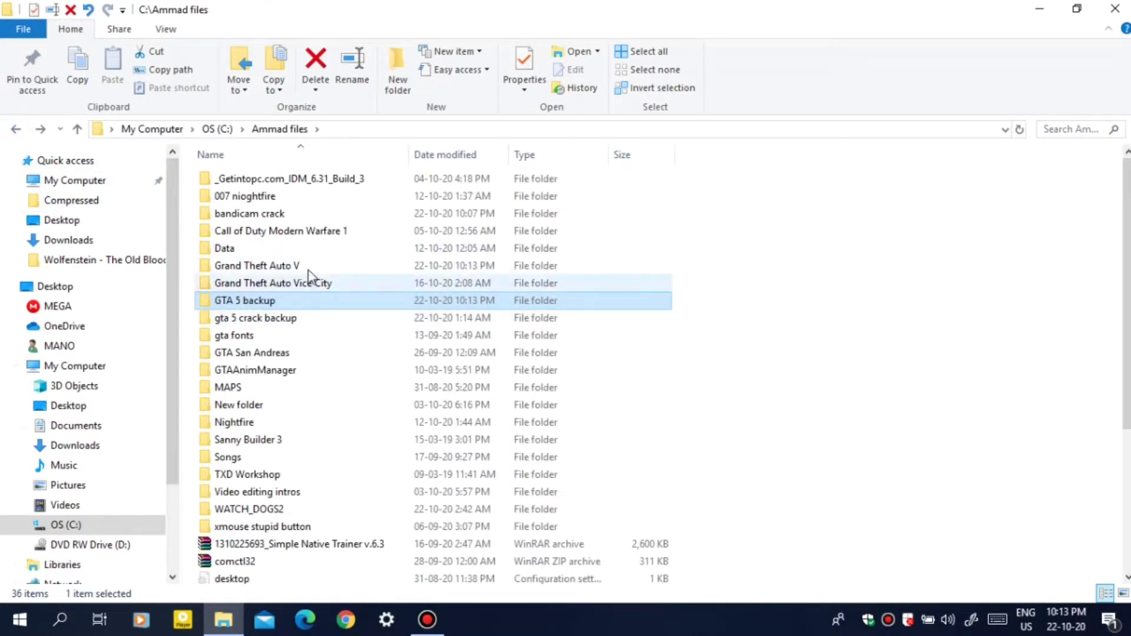
click(260, 323)
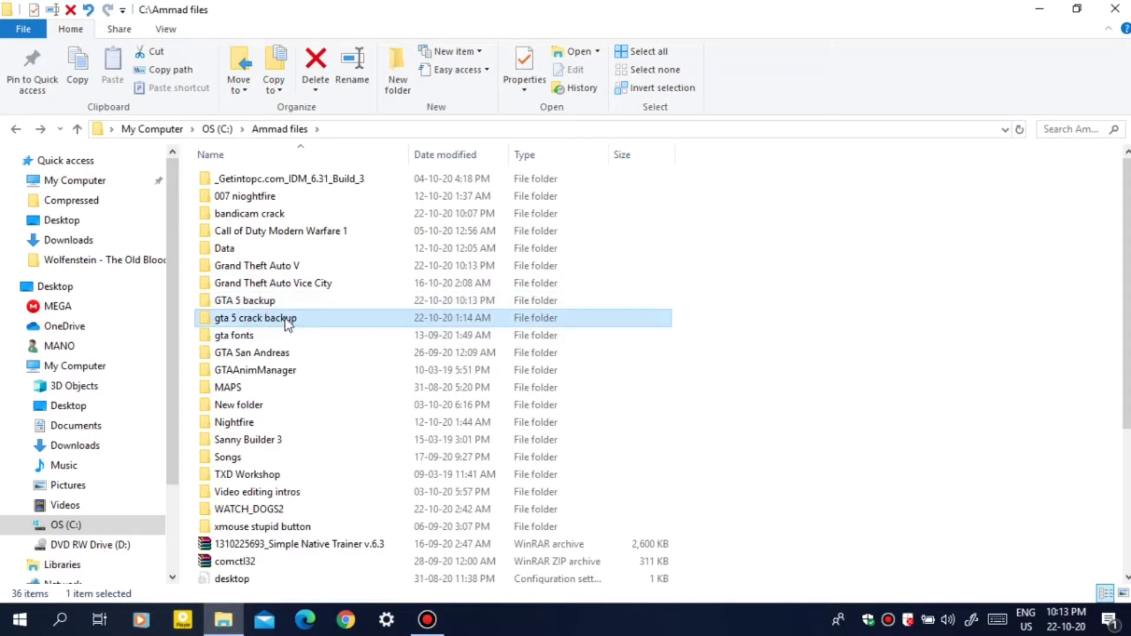
double_click(288, 323)
scroll(475, 386, down, 3)
scroll(475, 384, up, 3)
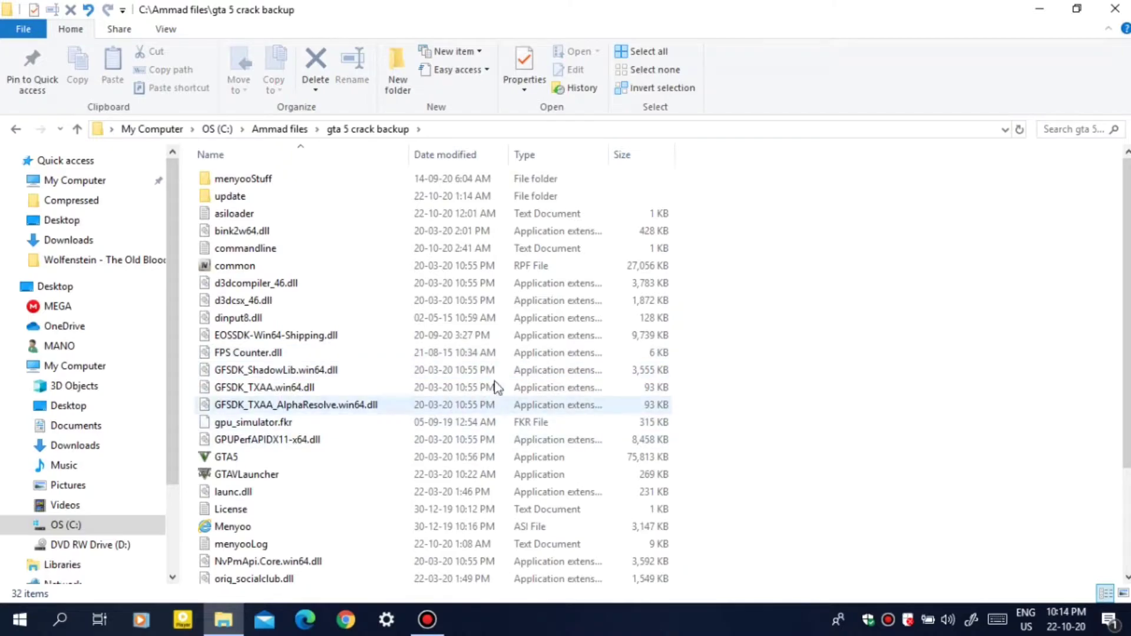
Copy all files and folders in the gta 5 crack backup folder
key(ctrl+a)
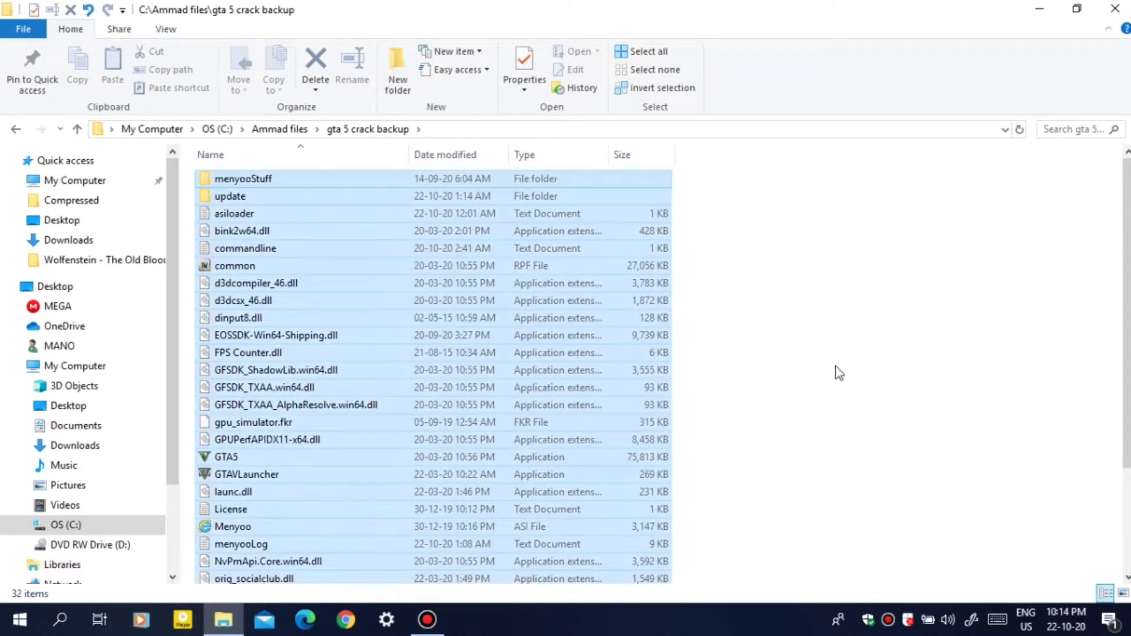
right_click(330, 259)
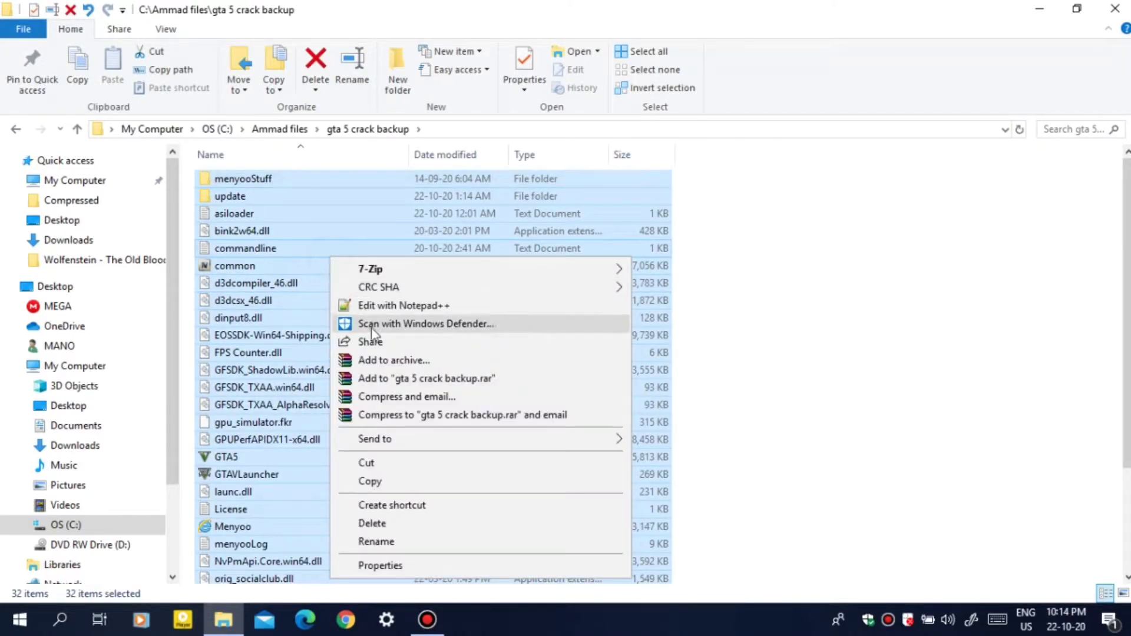
click(372, 481)
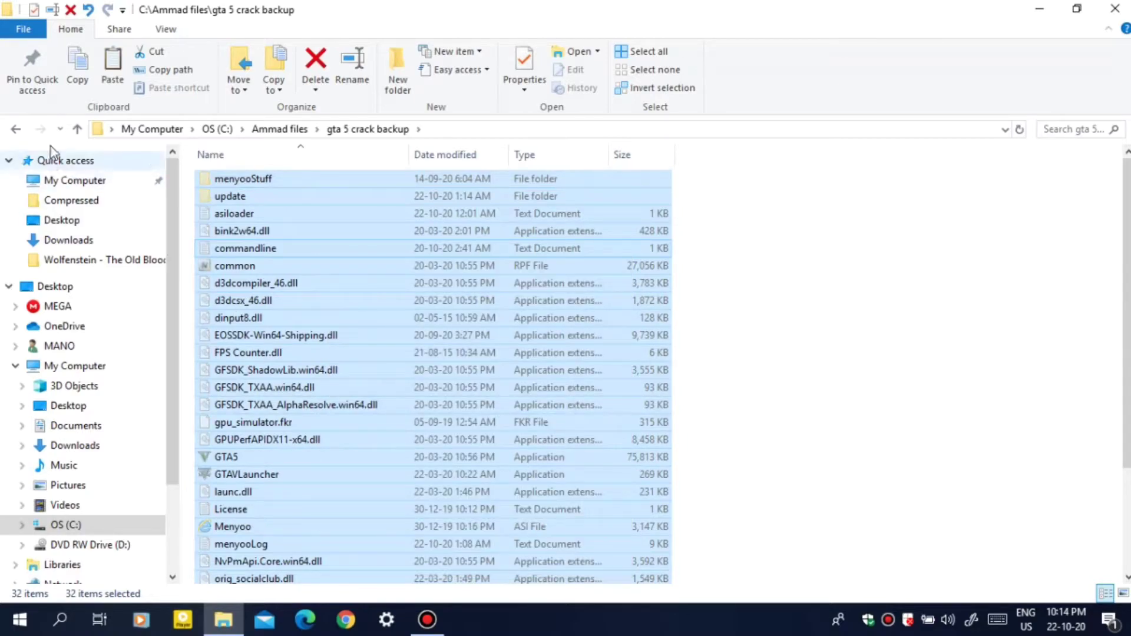
Paste the copied files into the Grand Theft Auto V folder and merge the existing update folder
click(16, 129)
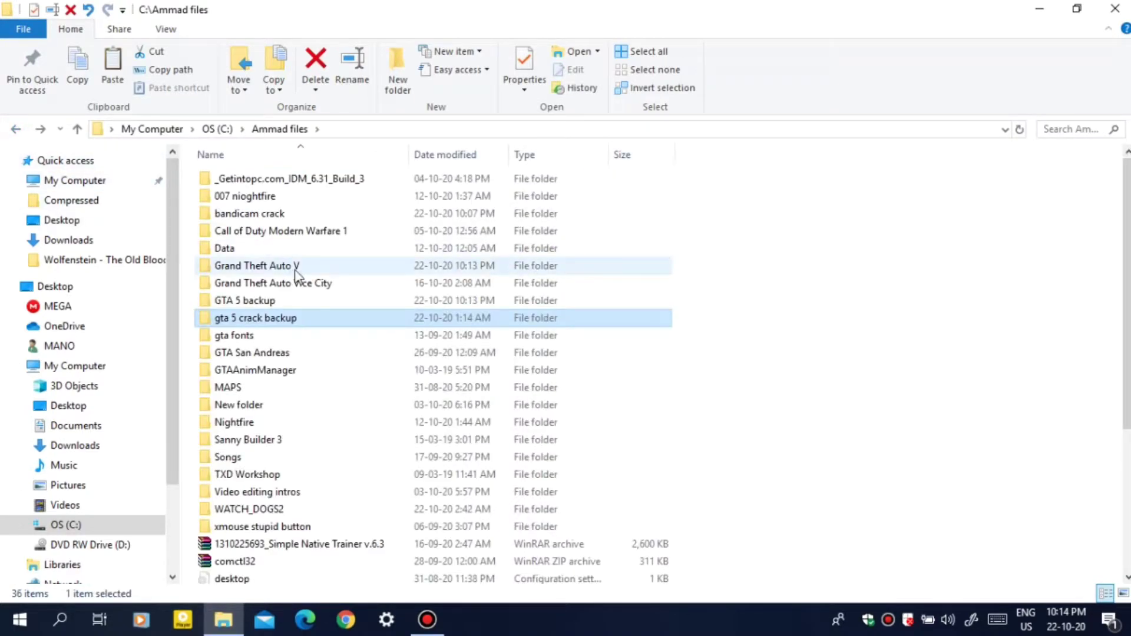
double_click(293, 266)
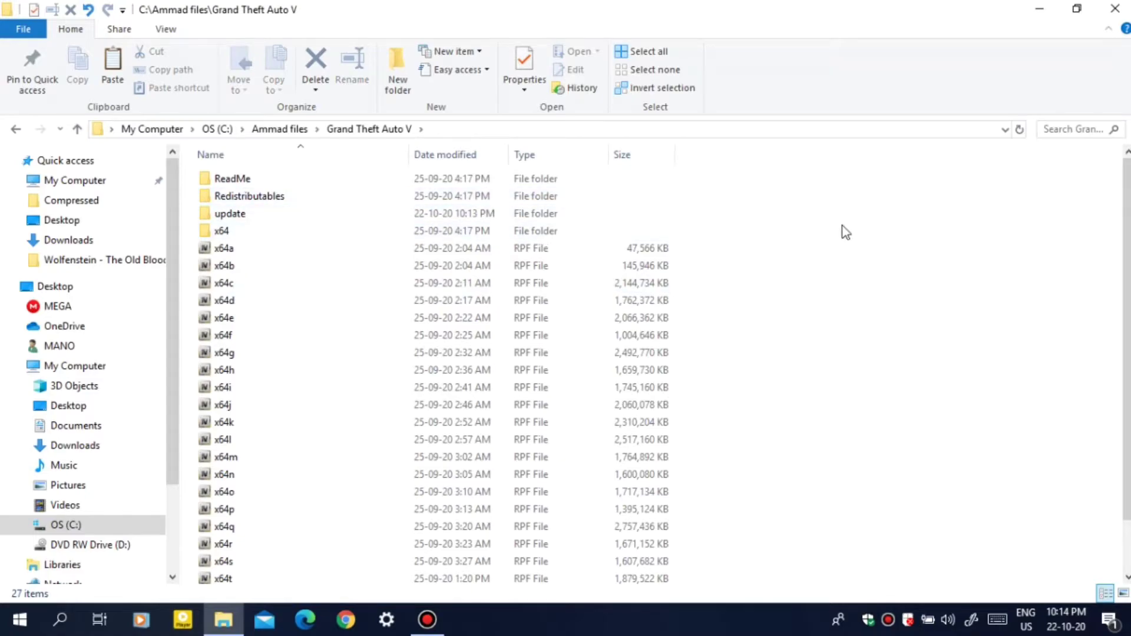
right_click(909, 231)
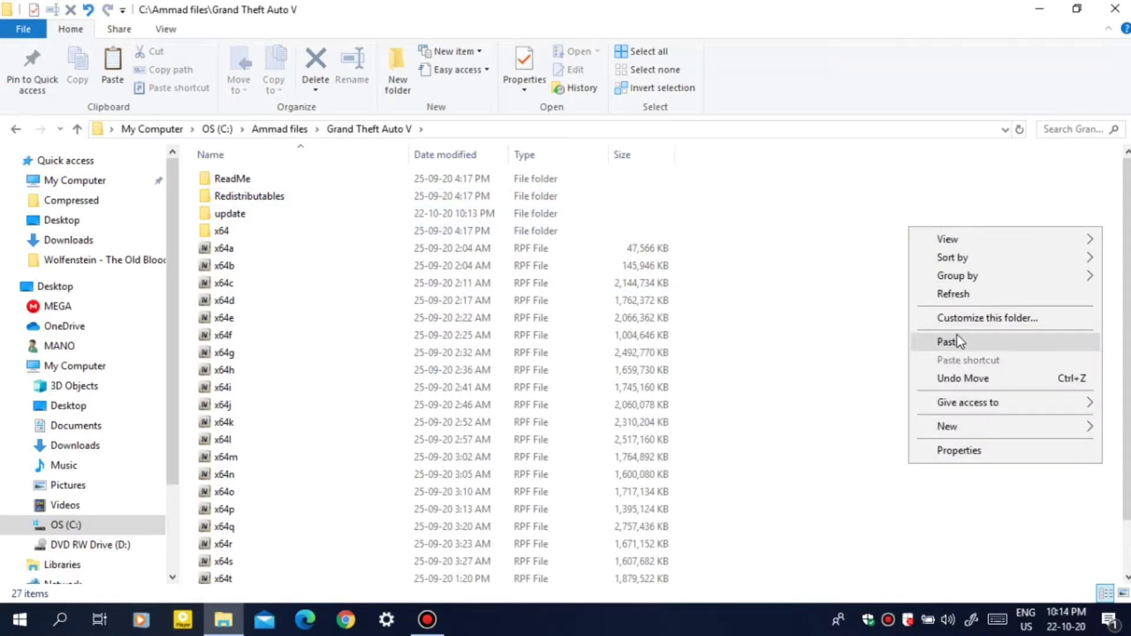
click(957, 336)
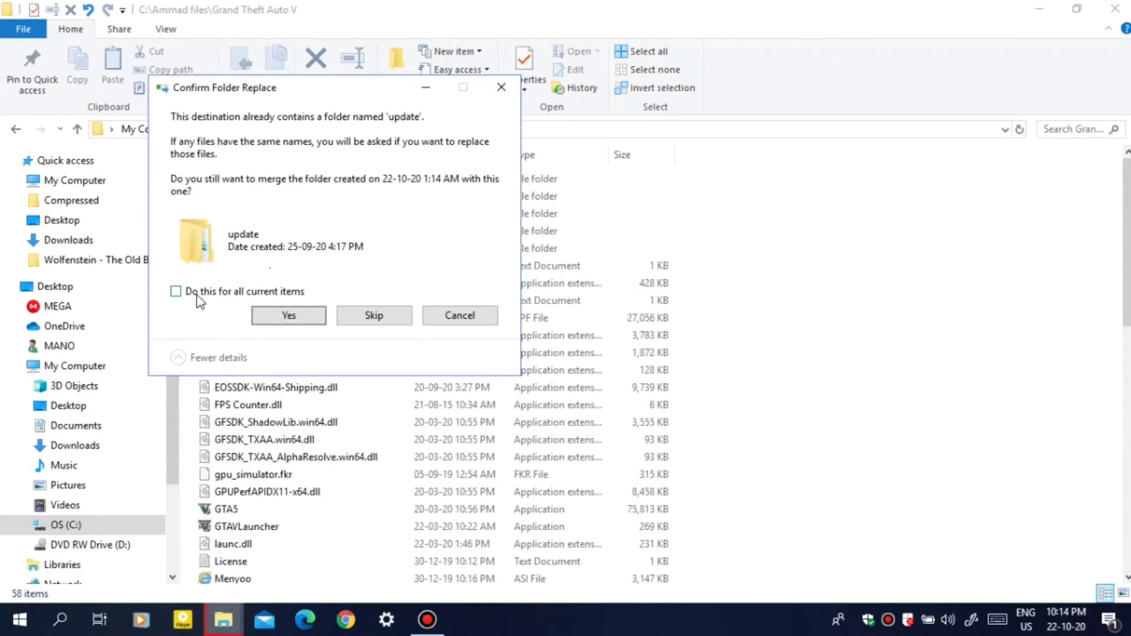
click(303, 316)
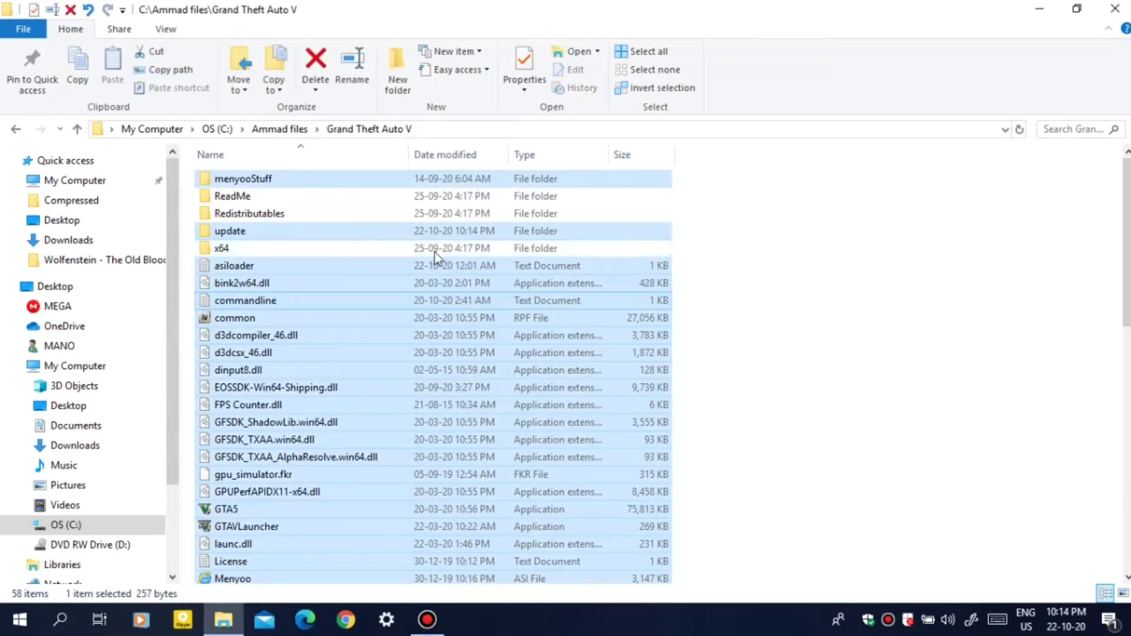
click(928, 390)
Create a desktop shortcut for the GTA5 application and show the desktop
click(289, 508)
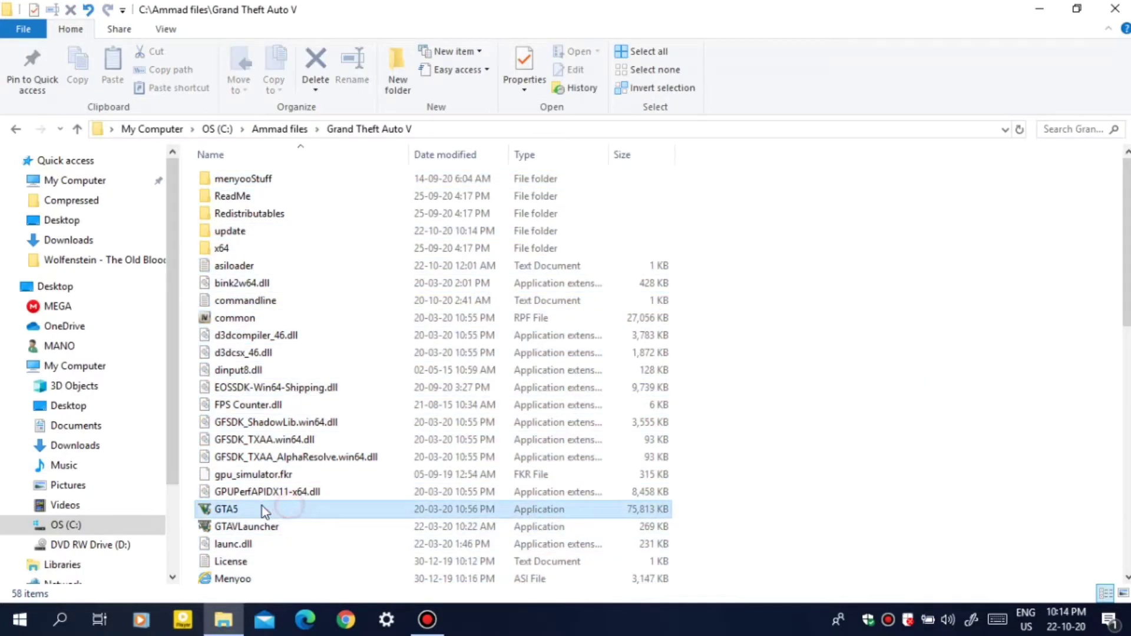
right_click(271, 508)
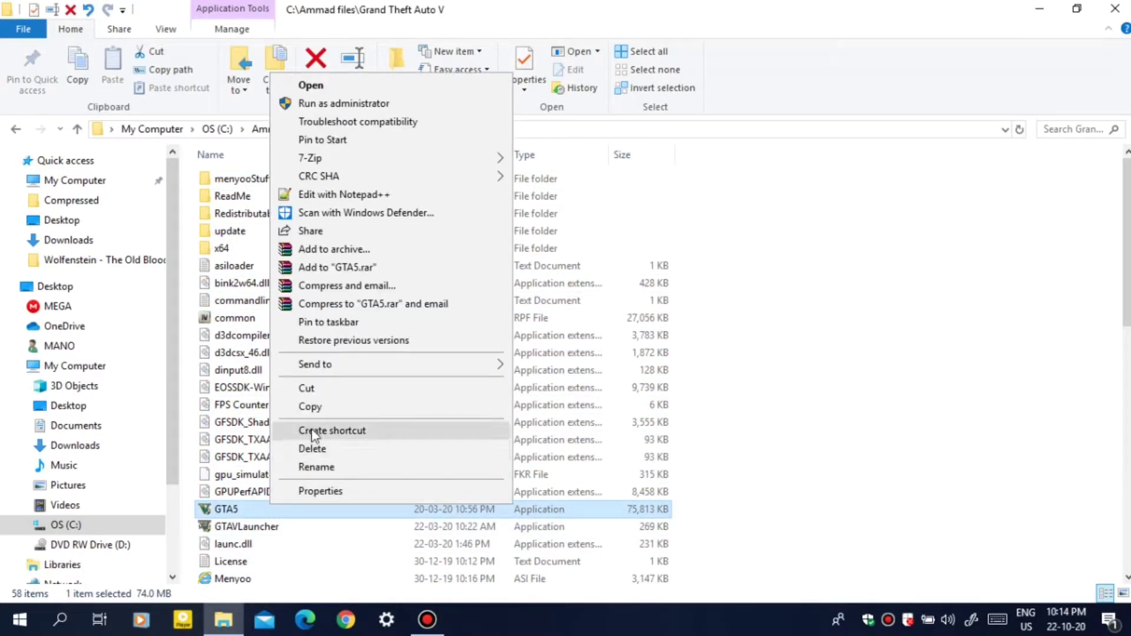
mouse_move(399, 366)
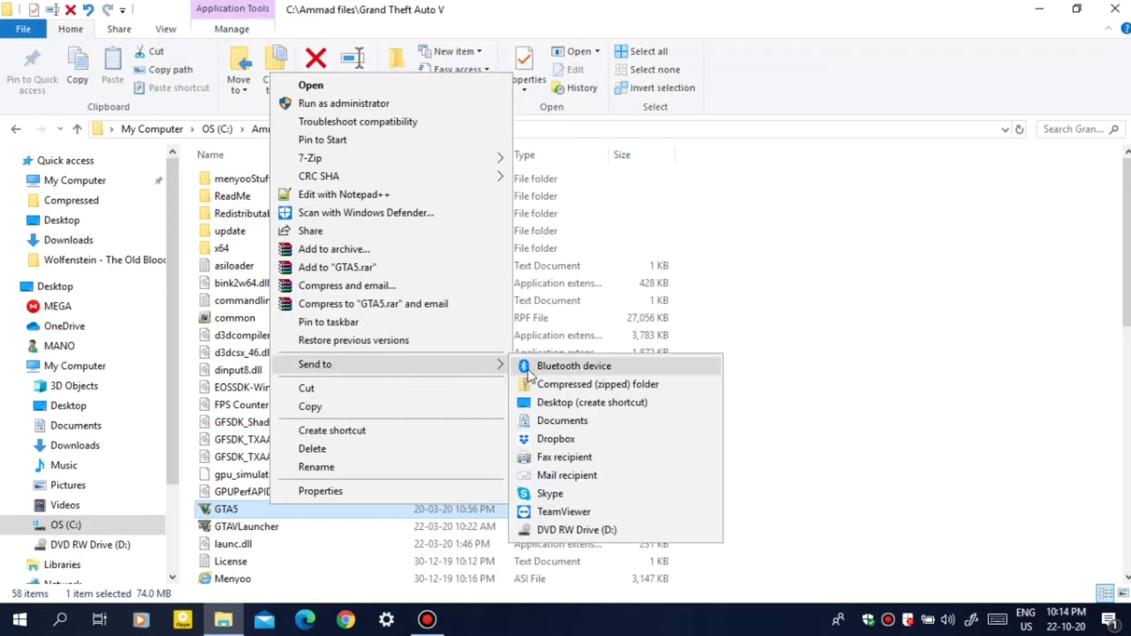
click(584, 399)
key(super+d)
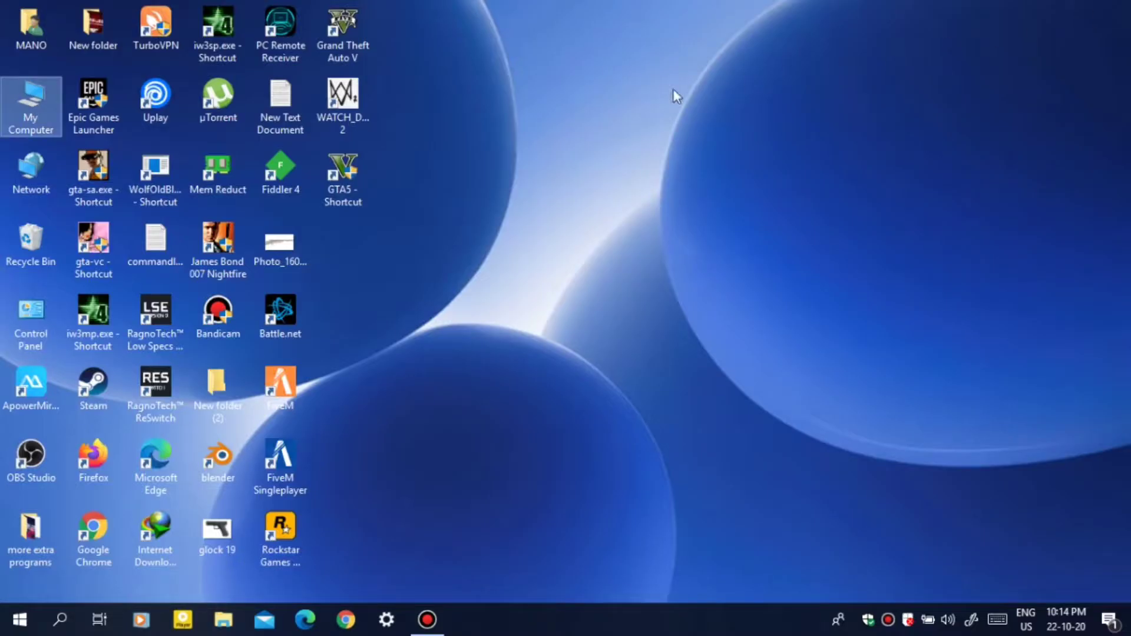
Delete the old Grand Theft Auto V shortcut from the desktop
right_click(357, 22)
click(398, 175)
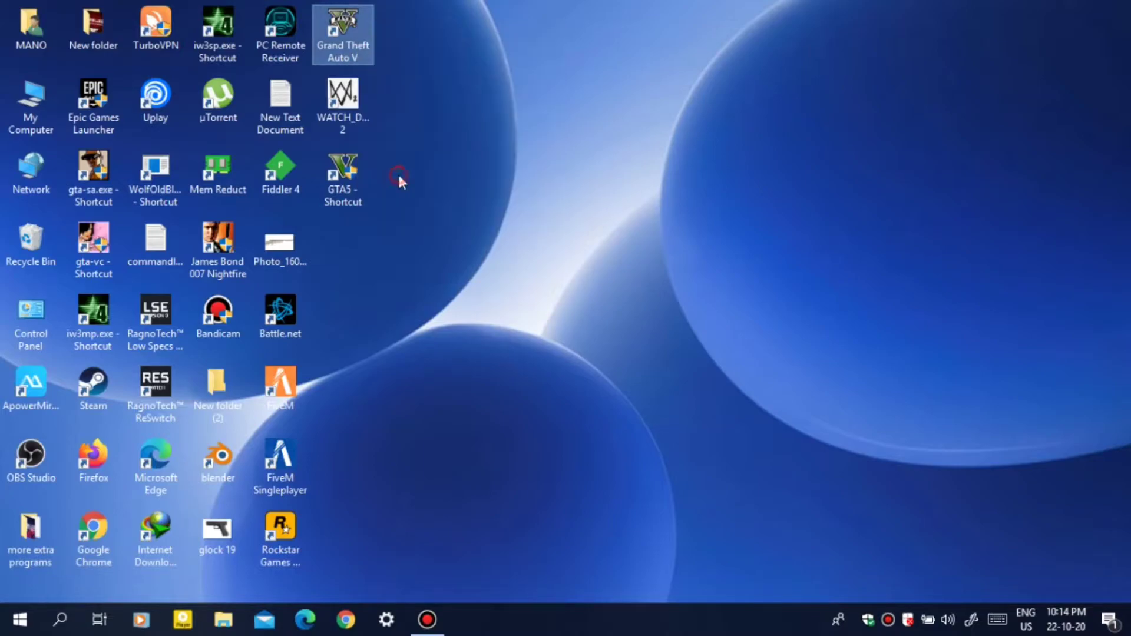
click(634, 378)
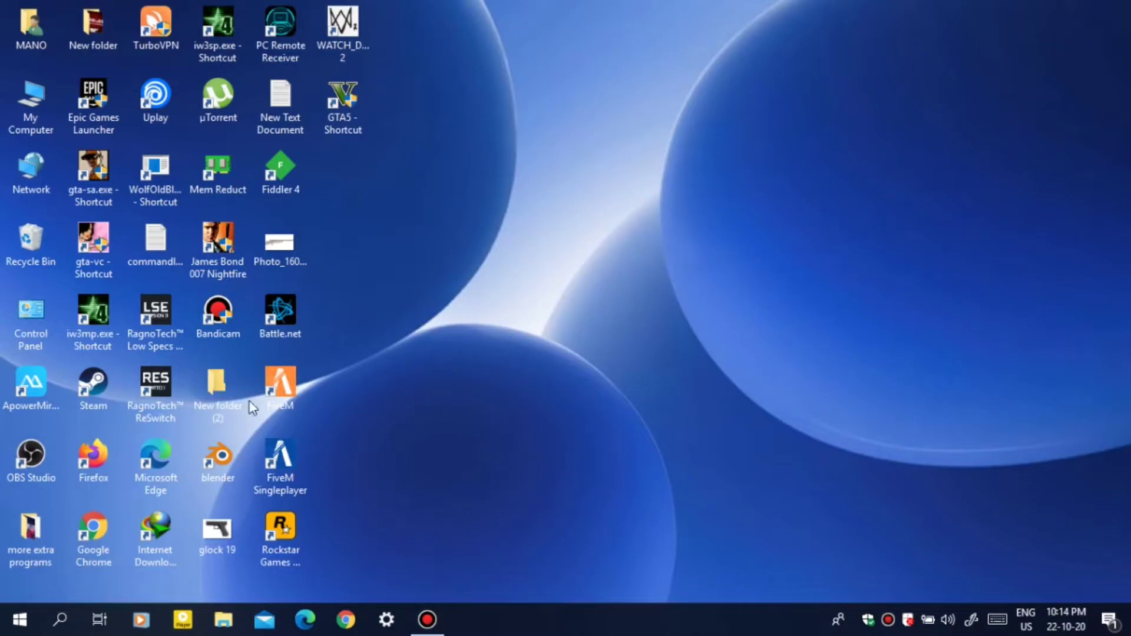
Launch the game from the GTA5 desktop shortcut and move its window to the desktop's upper-left corner
double_click(350, 129)
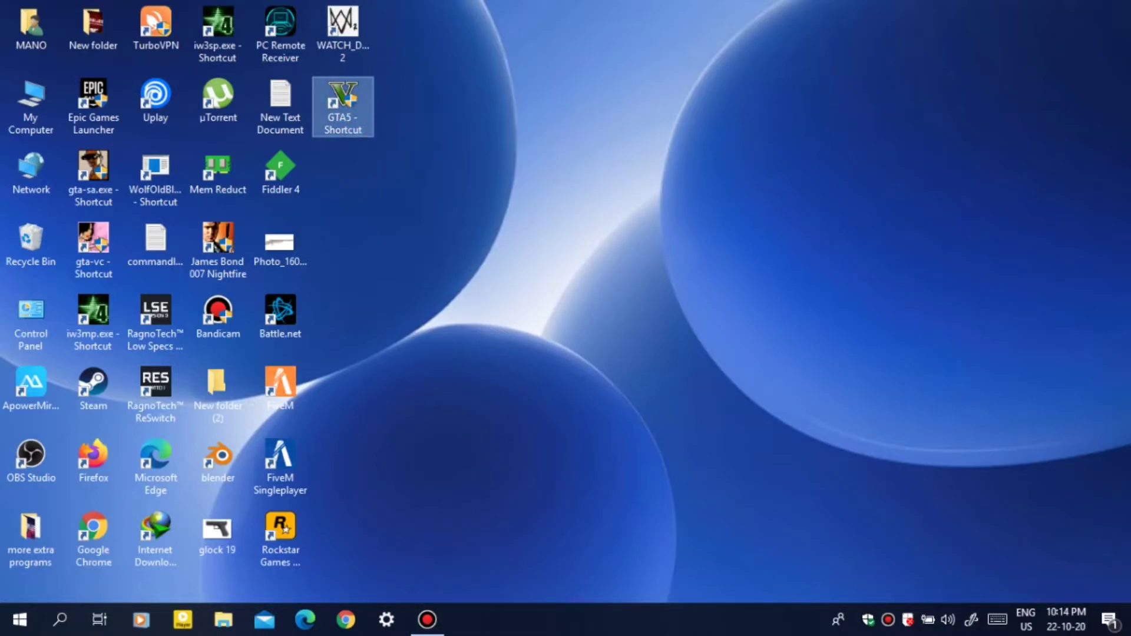
click(496, 425)
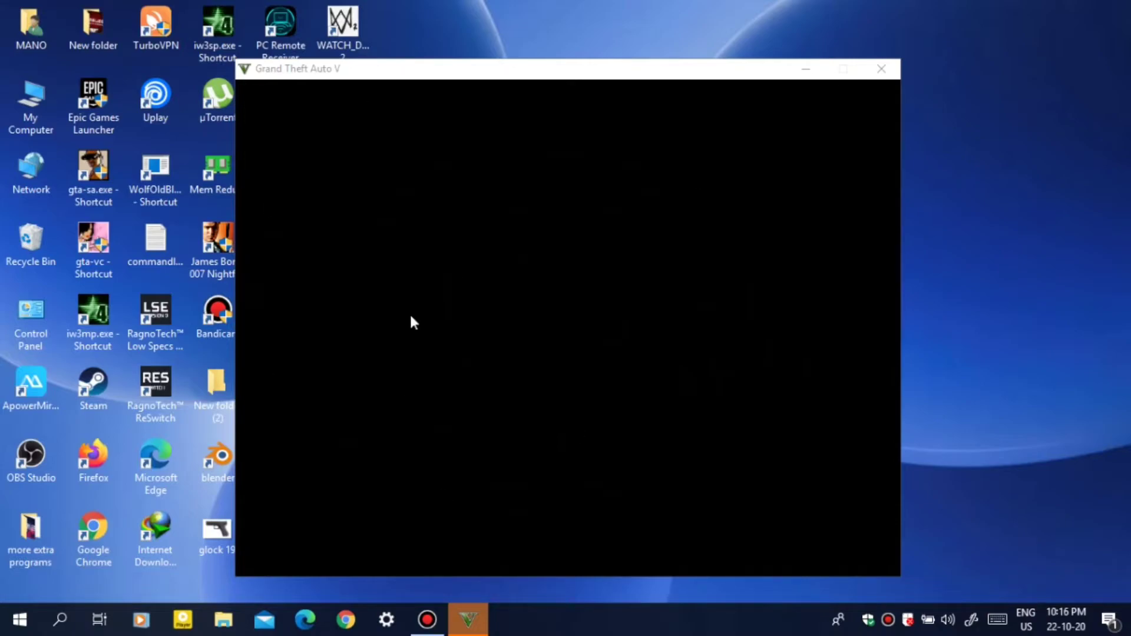
click(741, 69)
drag(525, 77, 300, 25)
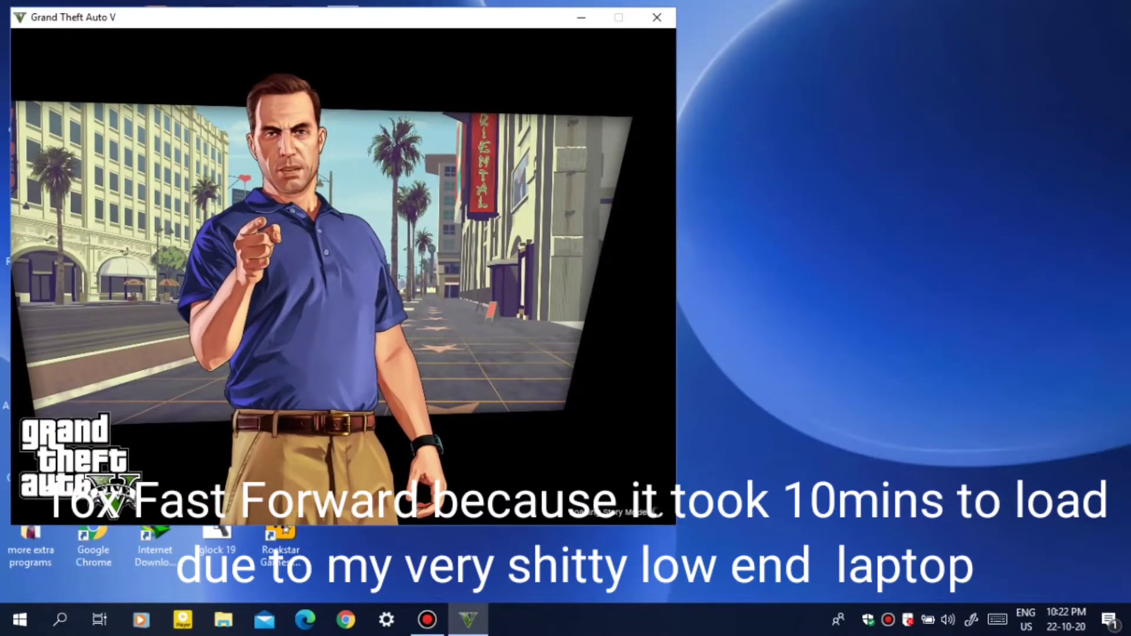
Equip the character's shotgun in the loaded story mode to test the game
click(427, 620)
click(916, 73)
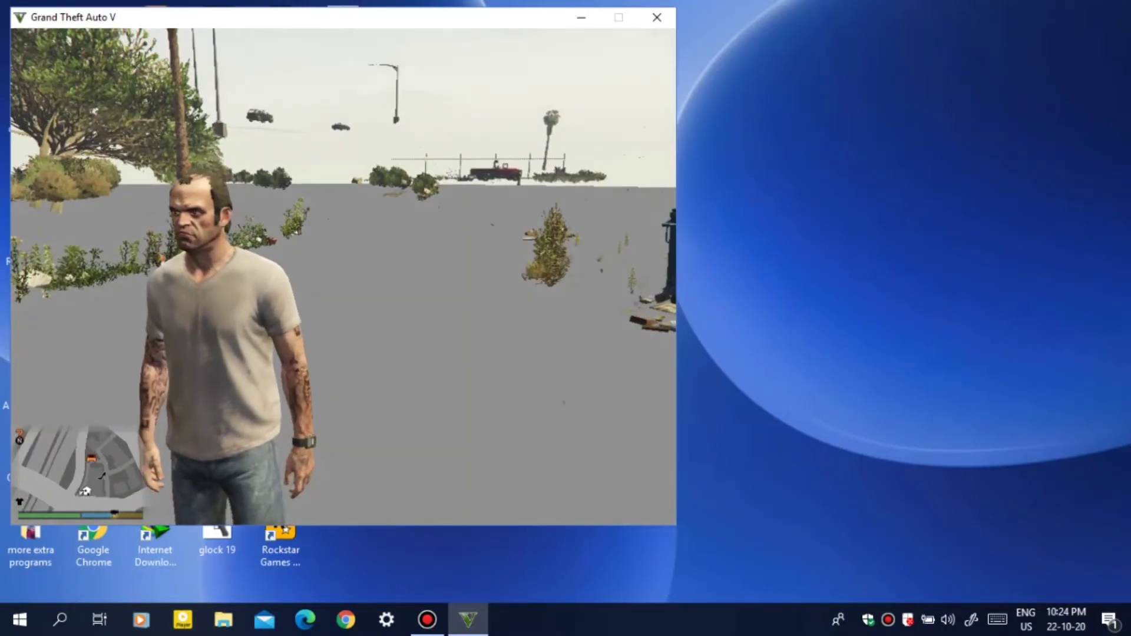
key(Tab)
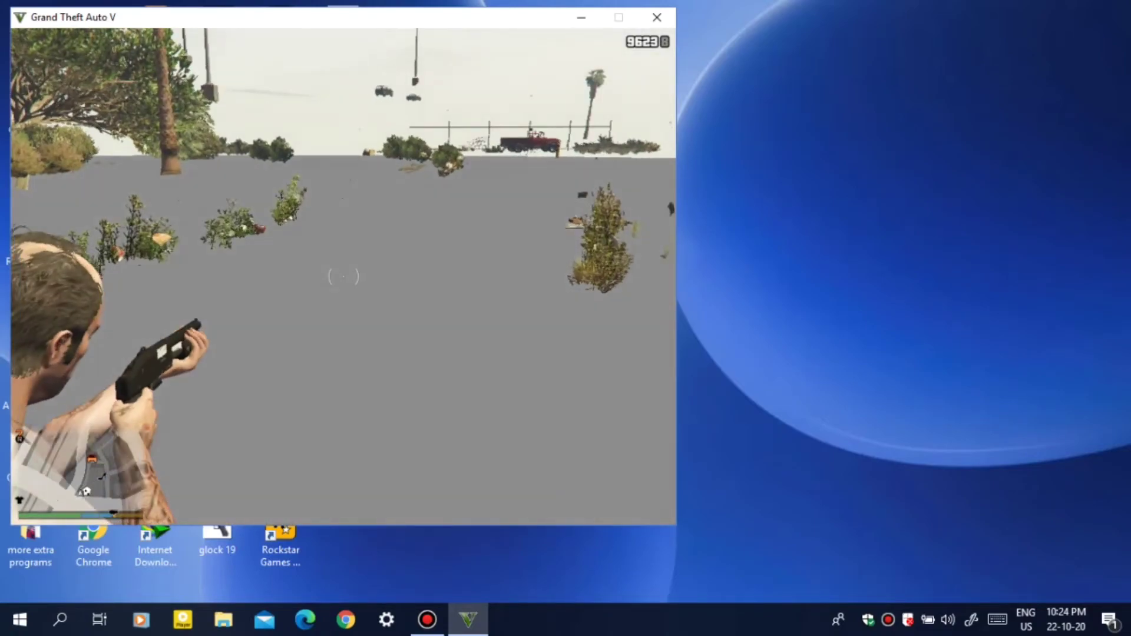